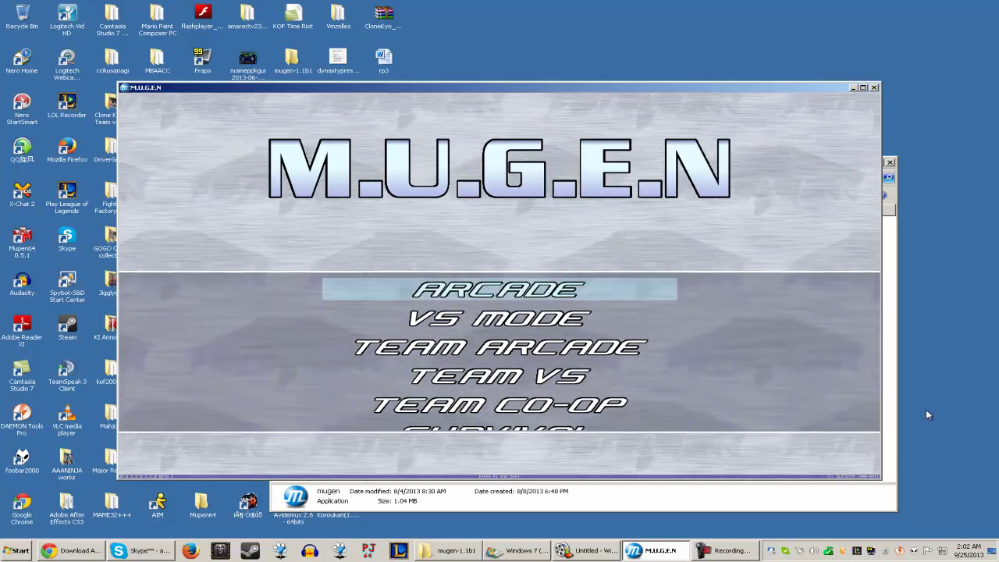
# Cycle through the MUGEN main menu entries, then close the game window.
pyautogui.press('Up')
pyautogui.press('Down')
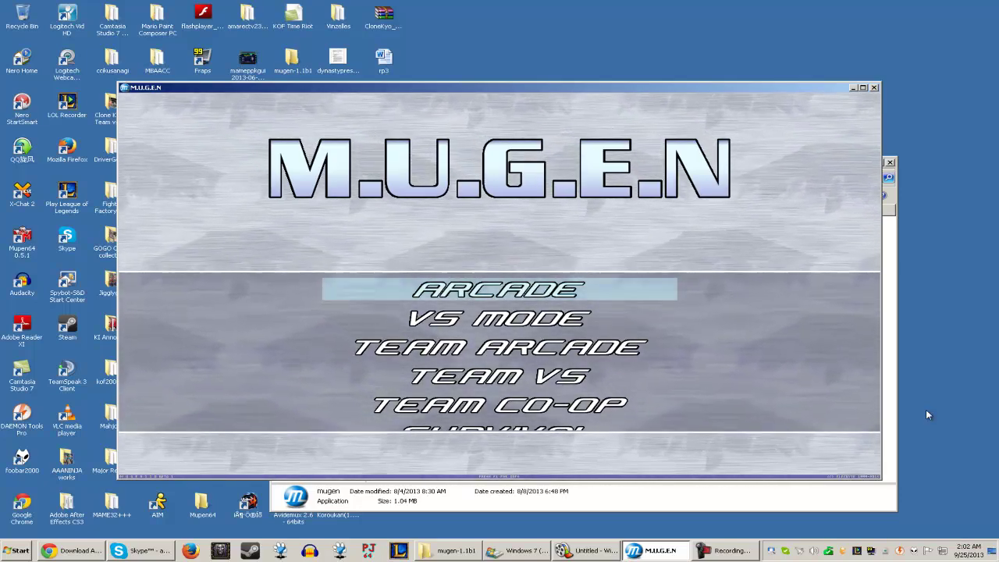
pyautogui.press('Down')
pyautogui.press('Down')
pyautogui.press('Down')
pyautogui.press('Down')
pyautogui.press('Down')
pyautogui.press('Down')
pyautogui.press('Down')
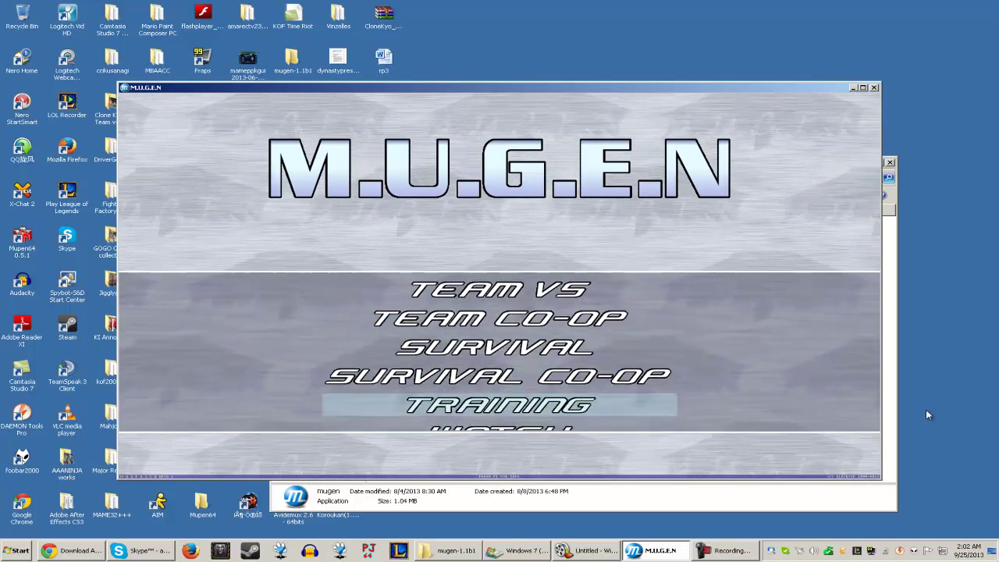
pyautogui.press('Down')
pyautogui.press('Down')
pyautogui.press('Down')
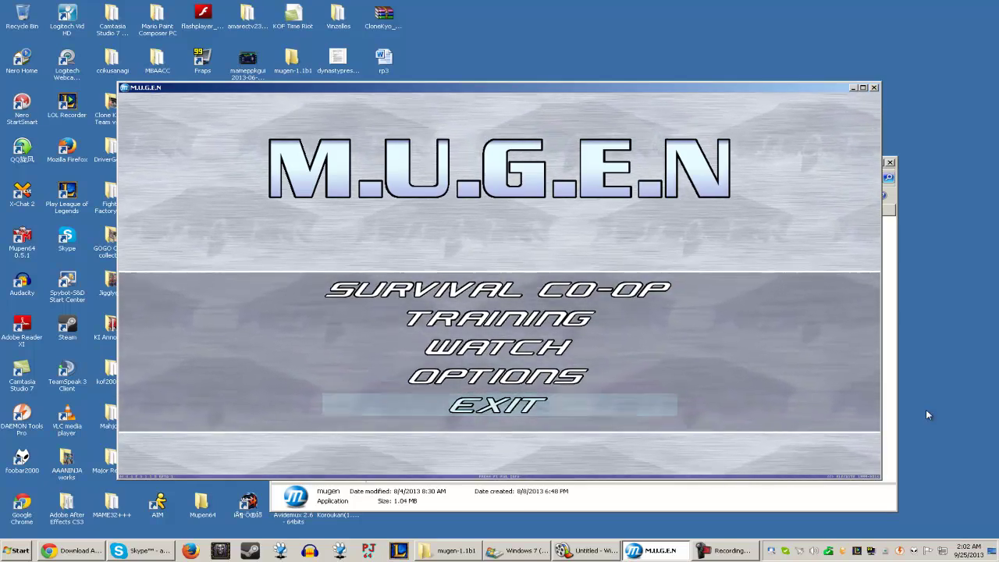
pyautogui.press('Up')
pyautogui.press('Down')
pyautogui.press('Down')
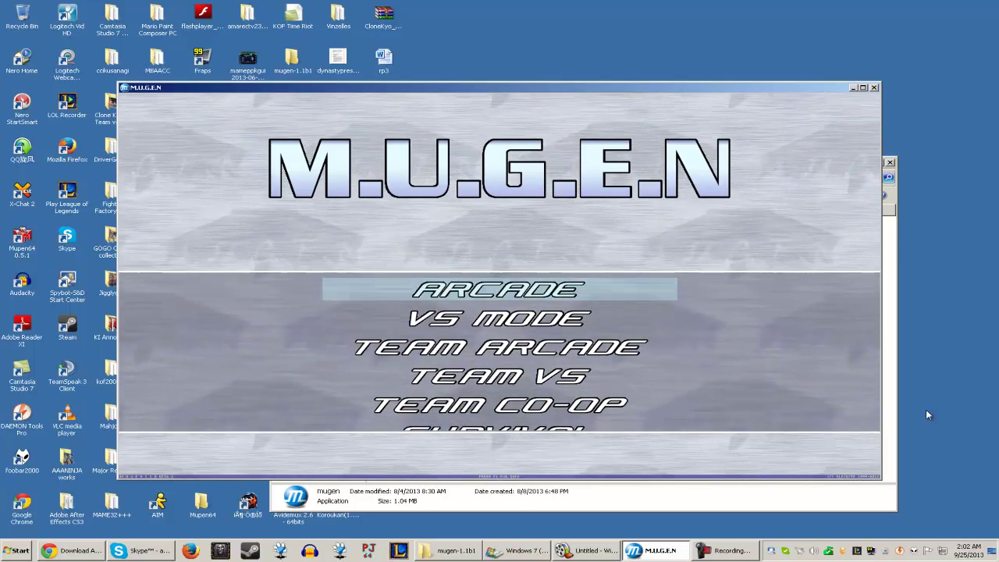
pyautogui.press('Down')
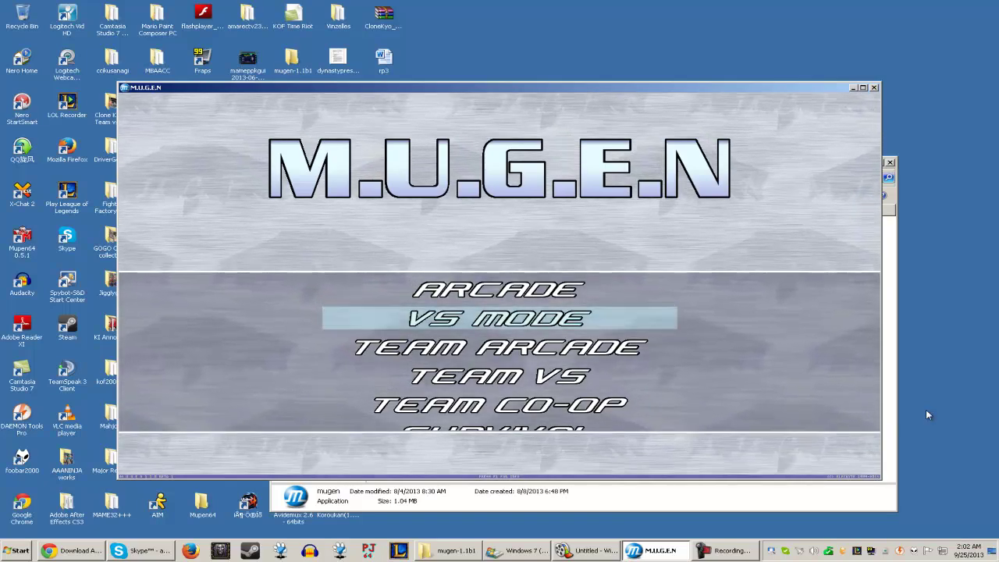
pyautogui.press('Up')
pyautogui.press('Up')
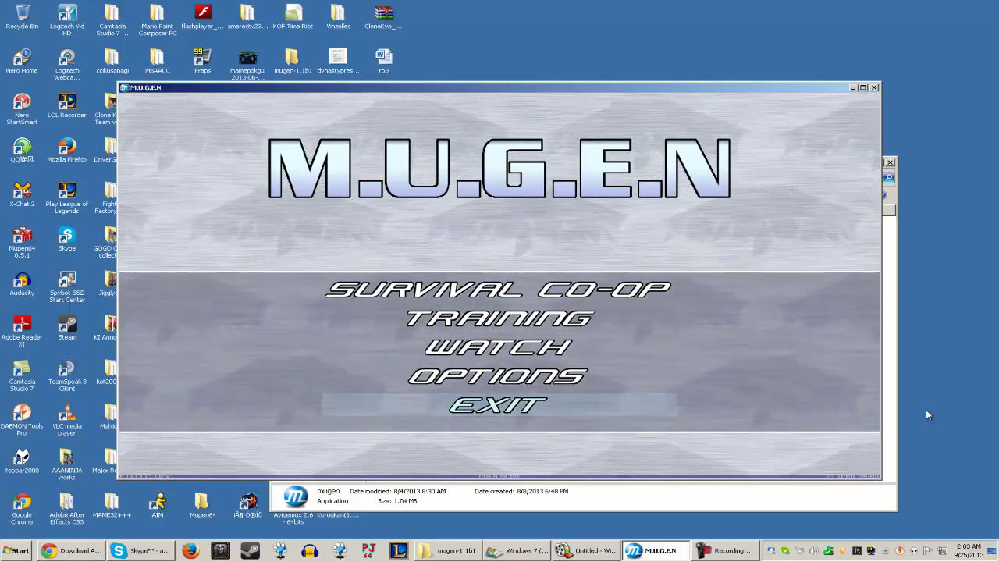
pyautogui.press('Up')
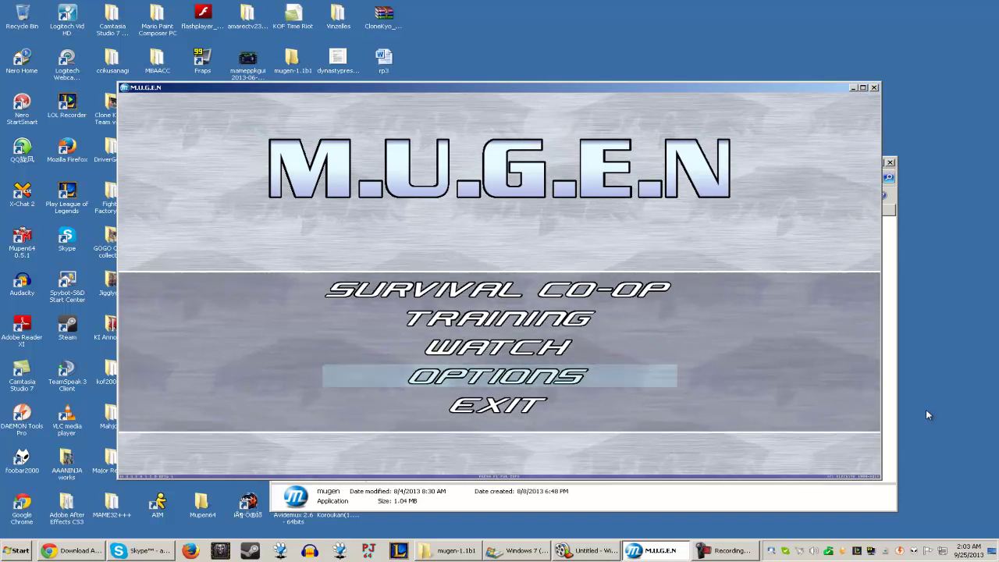
pyautogui.press('Up')
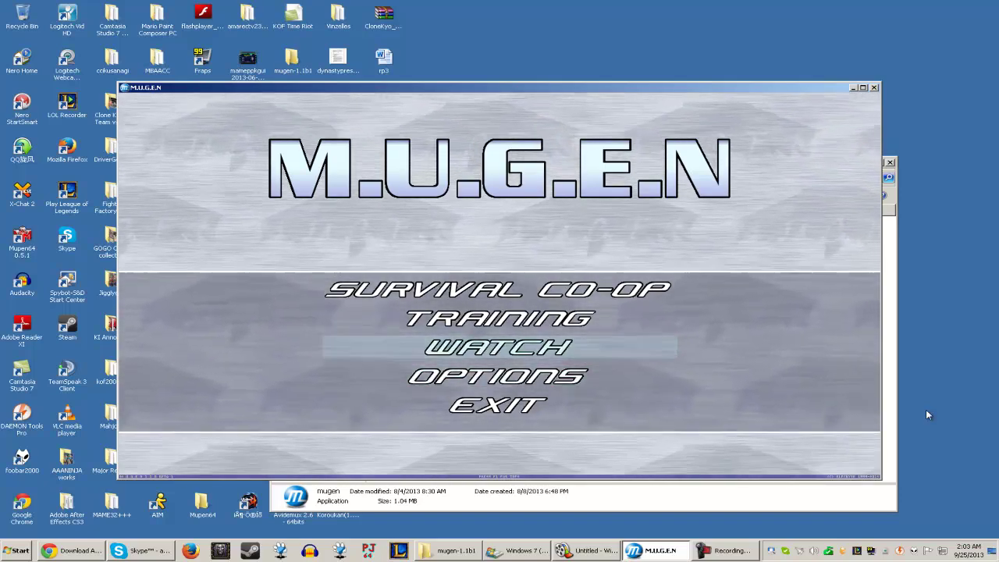
pyautogui.press('Up')
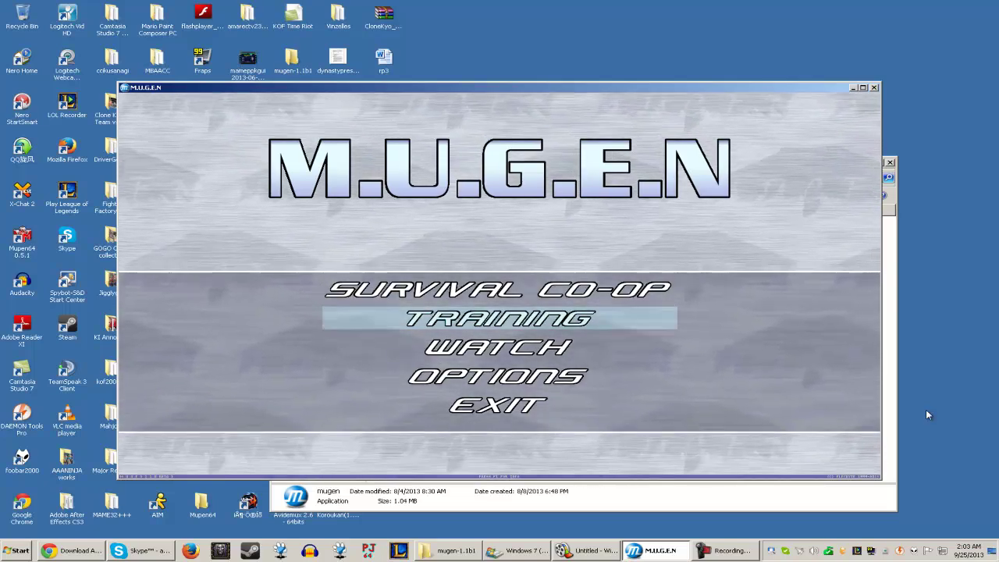
pyautogui.press('Down')
pyautogui.press('Down')
pyautogui.press('Down')
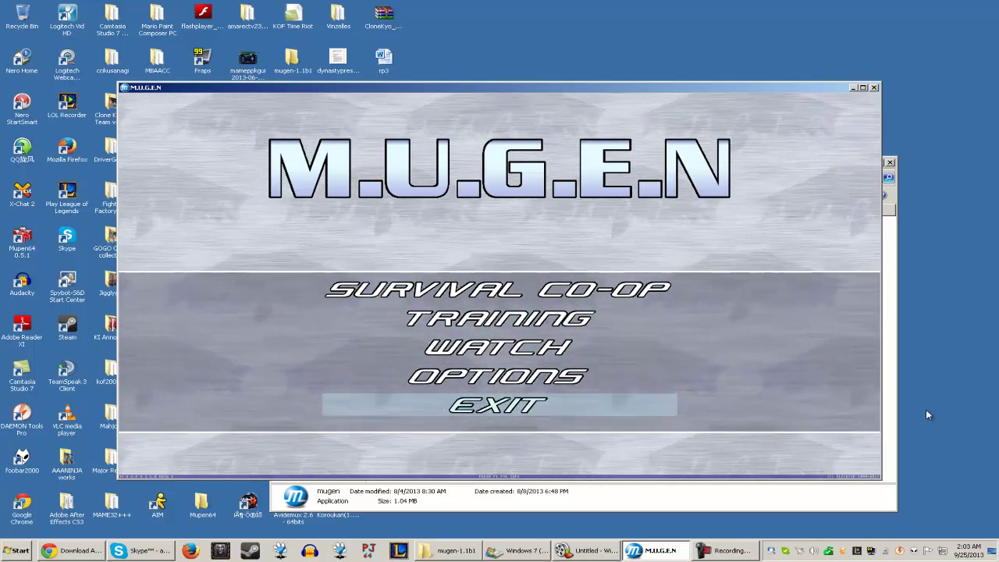
pyautogui.press('Up')
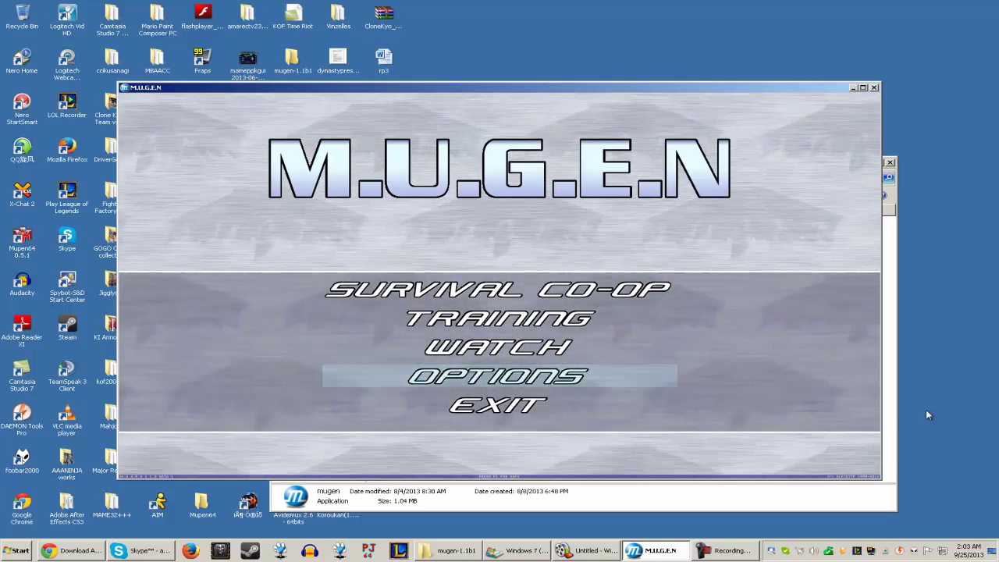
pyautogui.press('Escape')
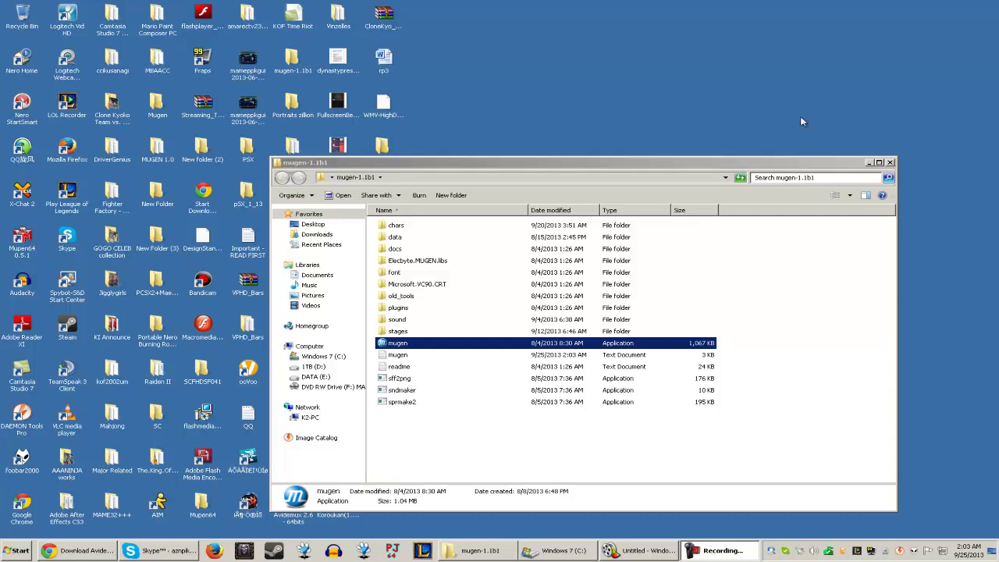
# Minimize the mugen-1.1b1 folder and play the recorded mugen video in Media Player Classic, pausing at 00:03.
pyautogui.click(870, 164)
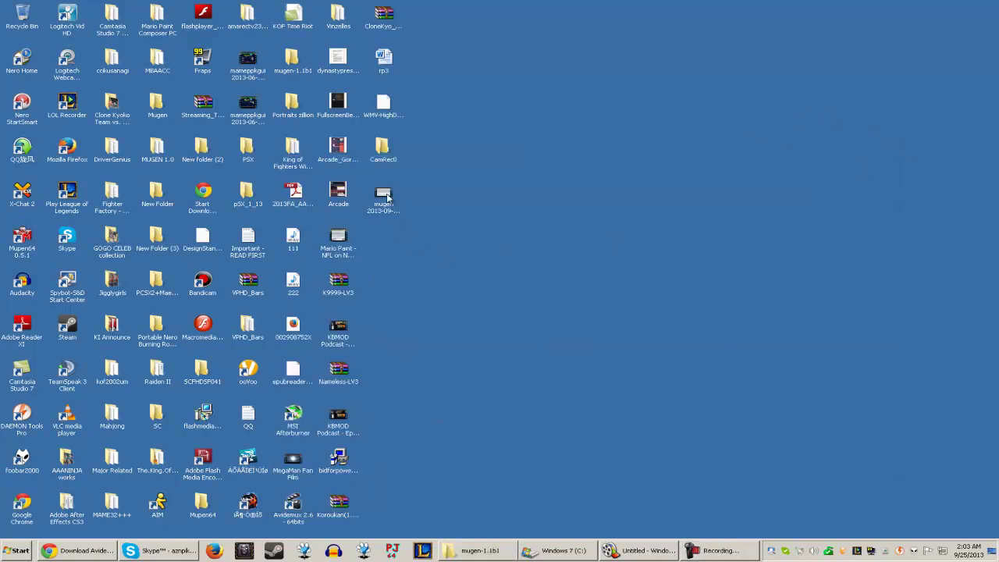
pyautogui.doubleClick(385, 197)
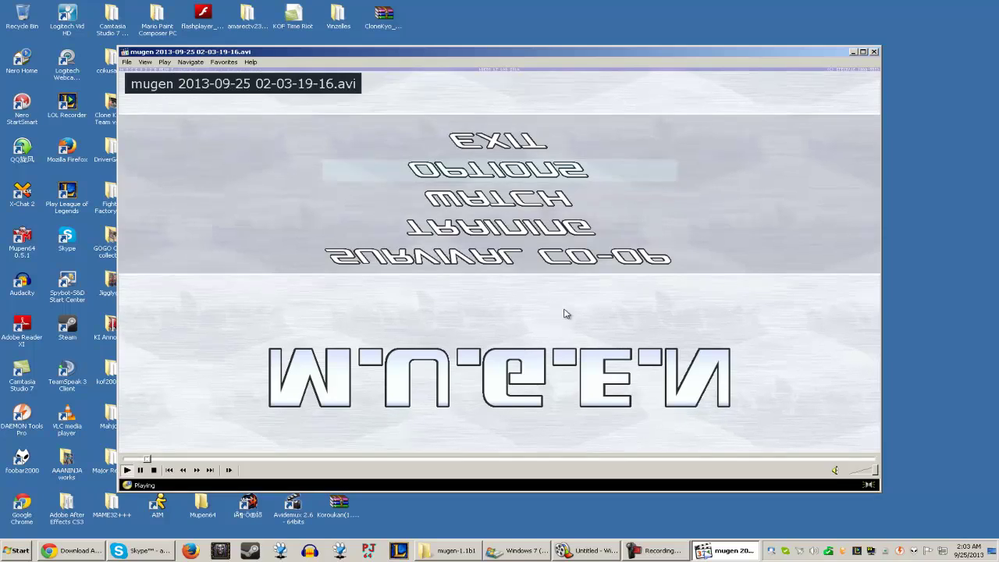
pyautogui.click(564, 315)
pyautogui.click(581, 314)
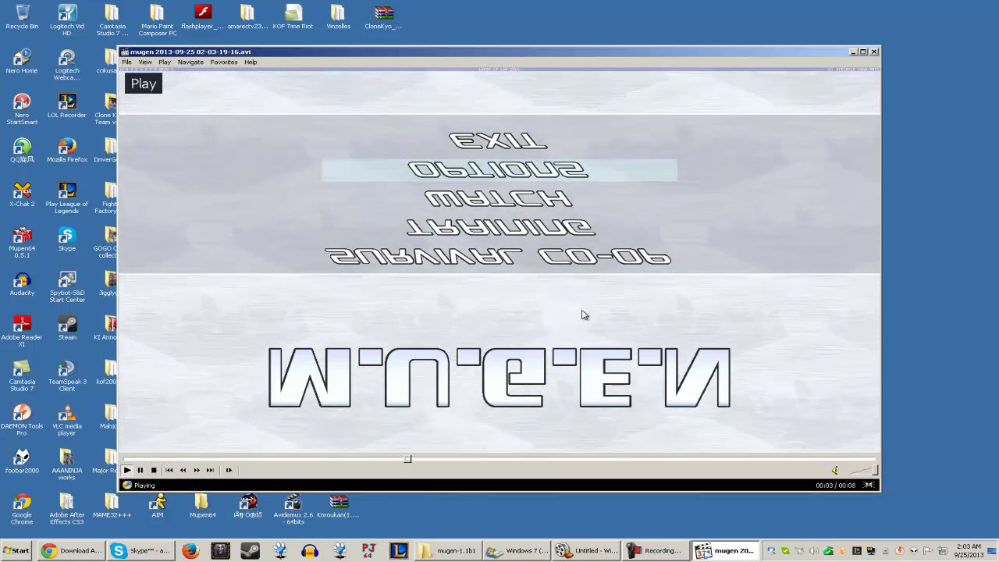
pyautogui.click(581, 315)
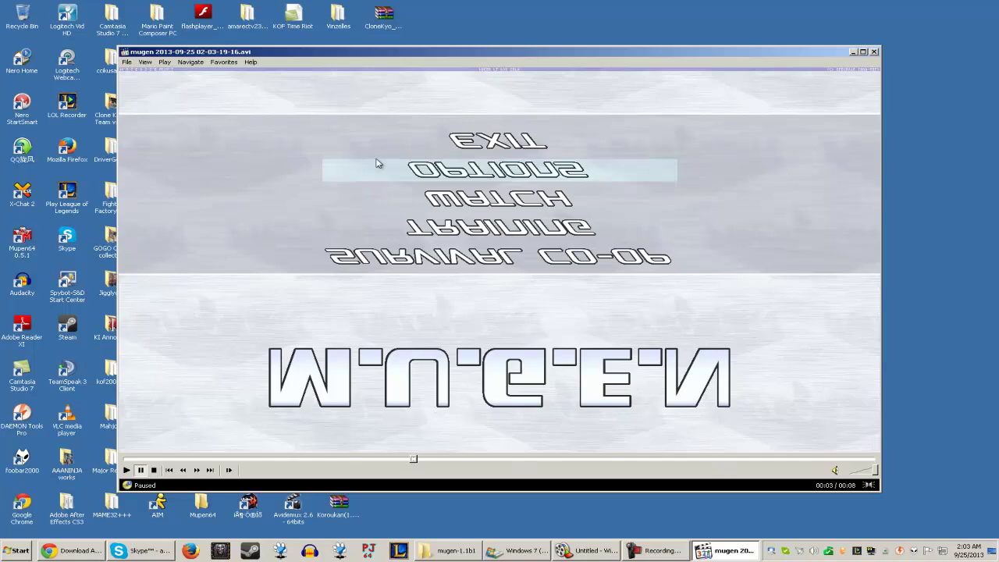
# Seek the recording ahead to about 00:06, then close the player.
pyautogui.click(593, 464)
pyautogui.moveTo(593, 464); pyautogui.dragTo(641, 464)
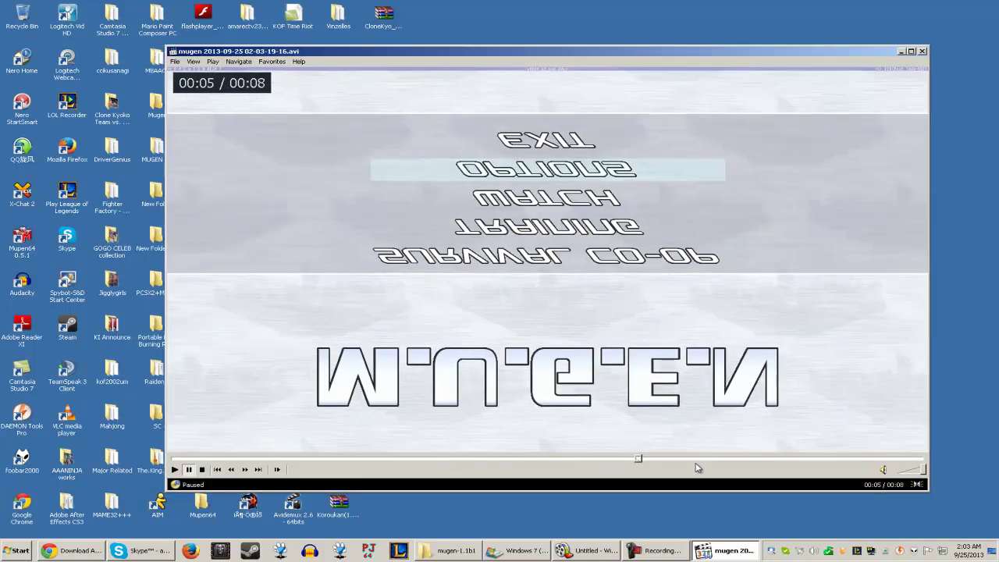
pyautogui.click(697, 460)
pyautogui.click(807, 460)
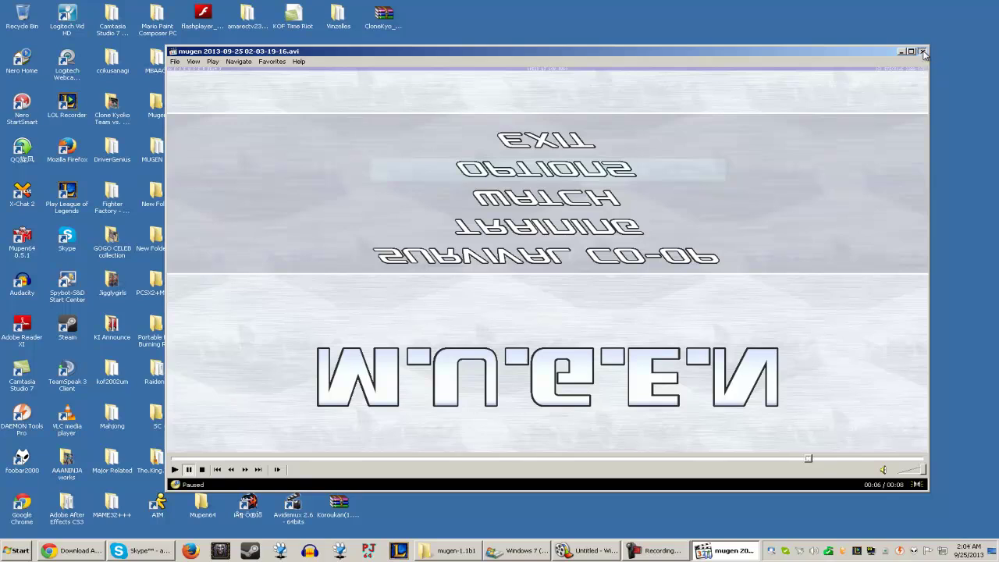
pyautogui.click(922, 52)
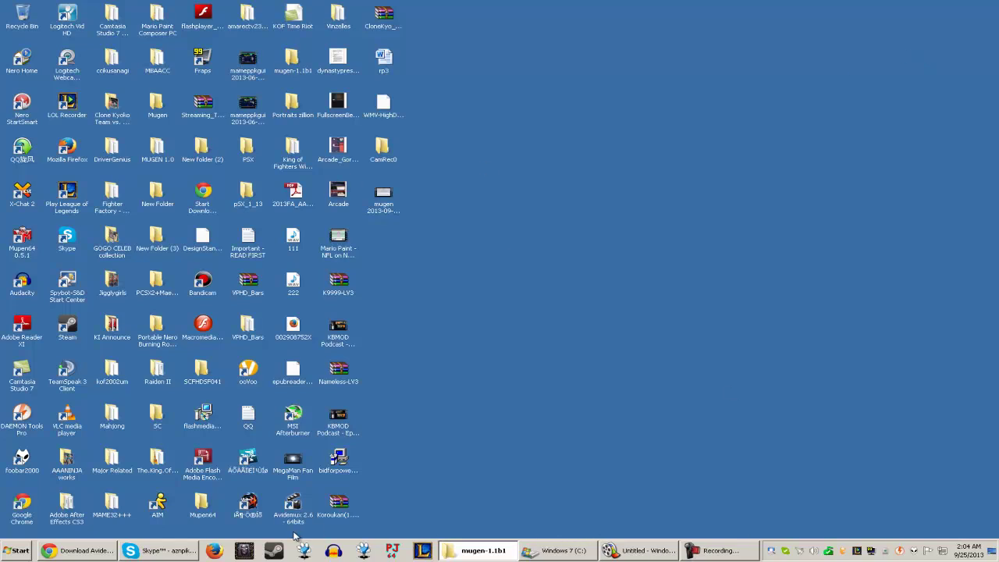
pyautogui.click(661, 551)
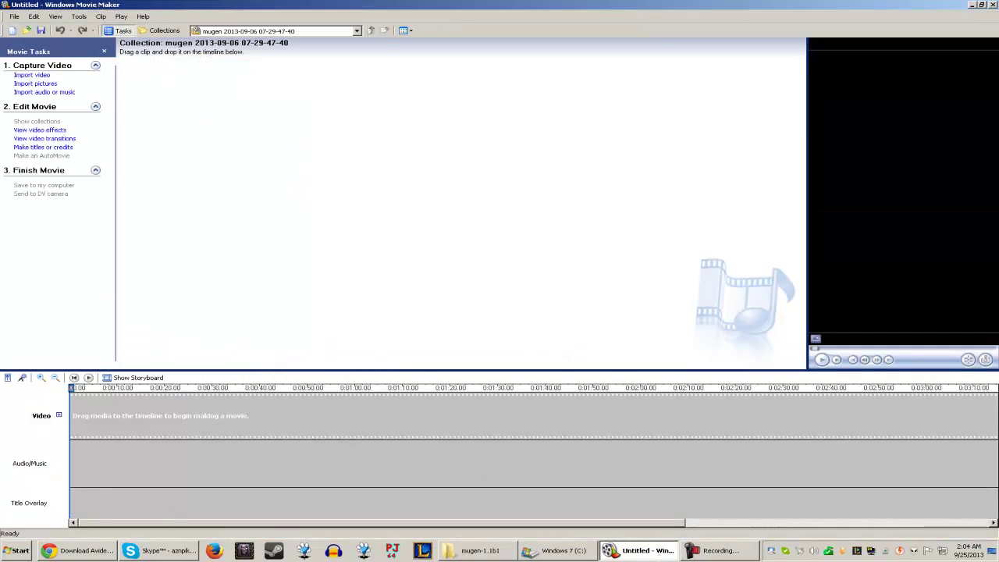
pyautogui.click(658, 554)
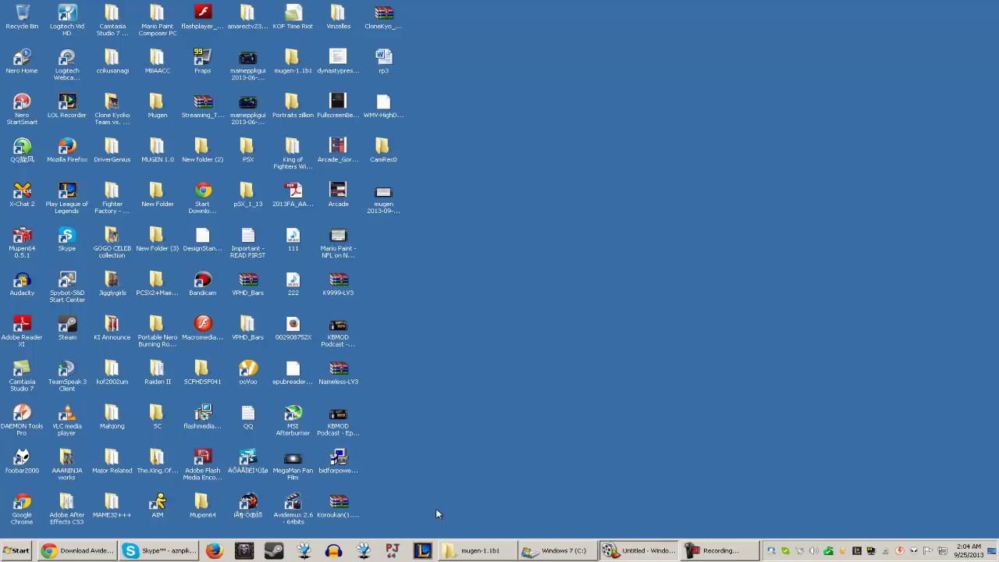
pyautogui.click(77, 557)
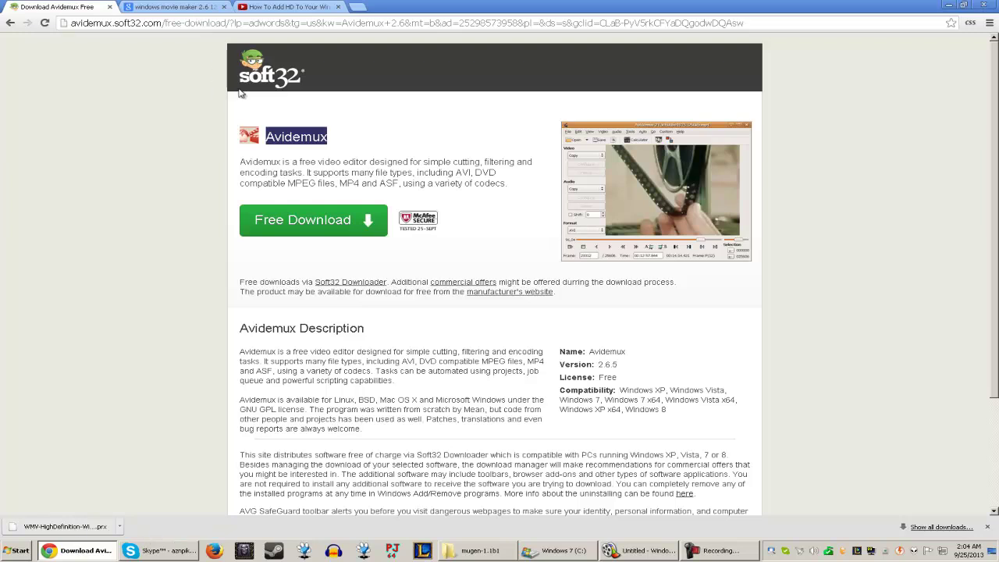
pyautogui.moveTo(78, 554)
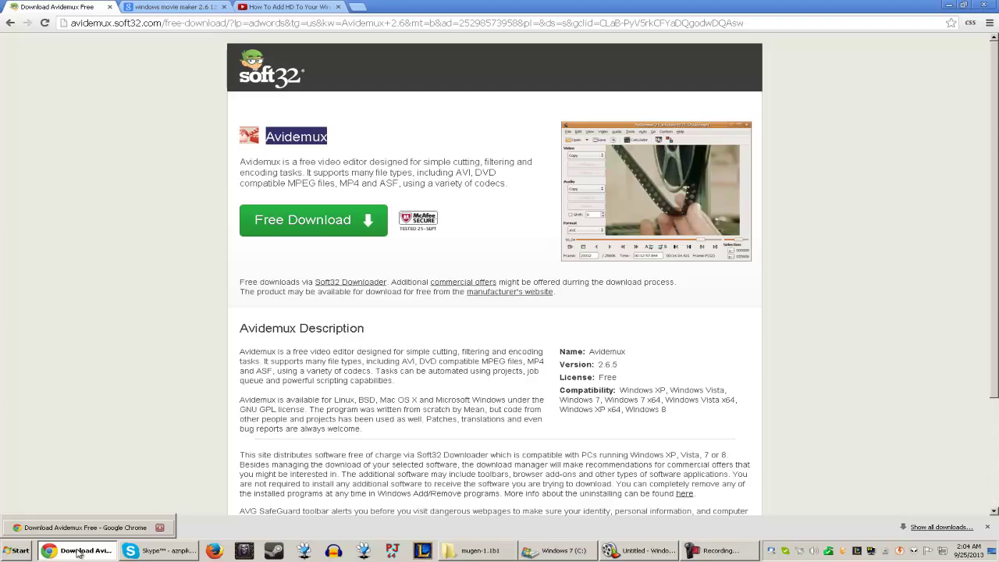
pyautogui.click(79, 553)
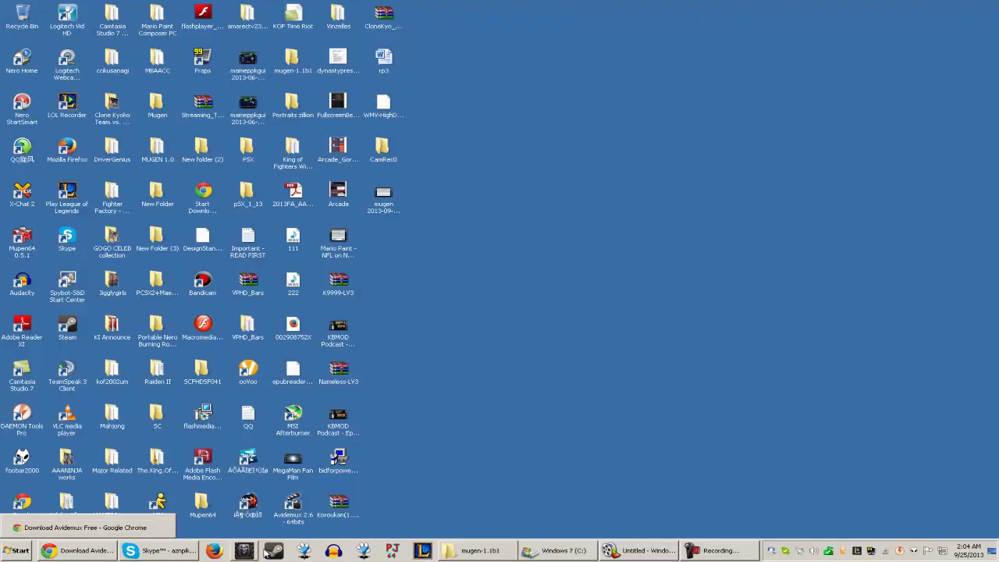
# Launch Avidemux 2.6 and drag the mugen recording into its window.
pyautogui.doubleClick(292, 511)
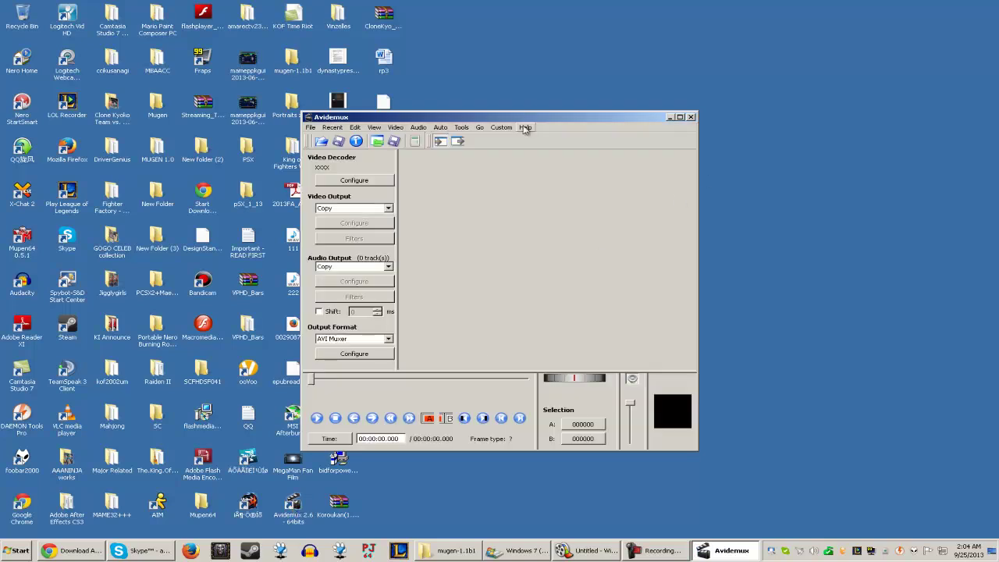
pyautogui.moveTo(528, 119); pyautogui.dragTo(692, 93)
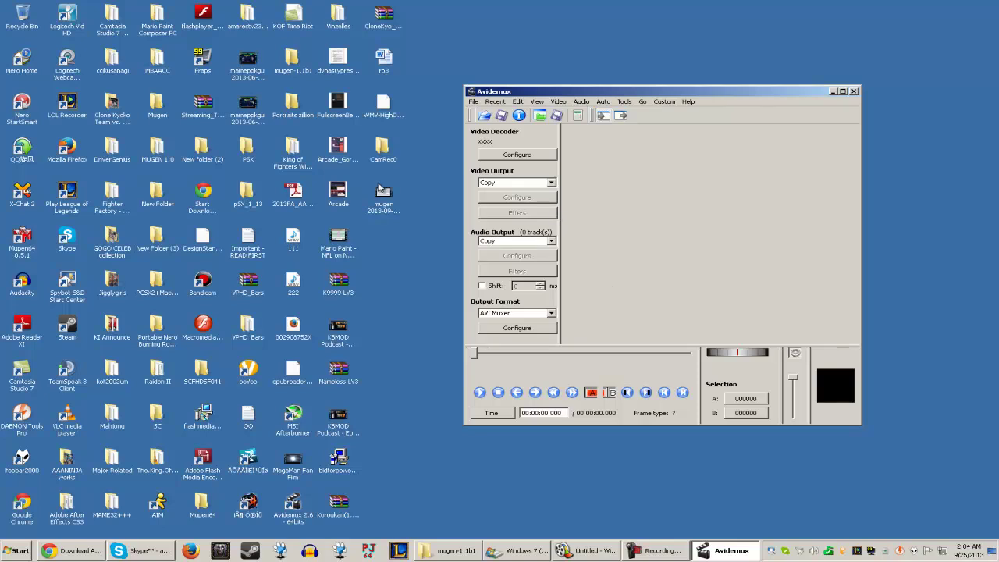
pyautogui.moveTo(386, 197); pyautogui.dragTo(722, 184)
pyautogui.moveTo(782, 172); pyautogui.dragTo(715, 174)
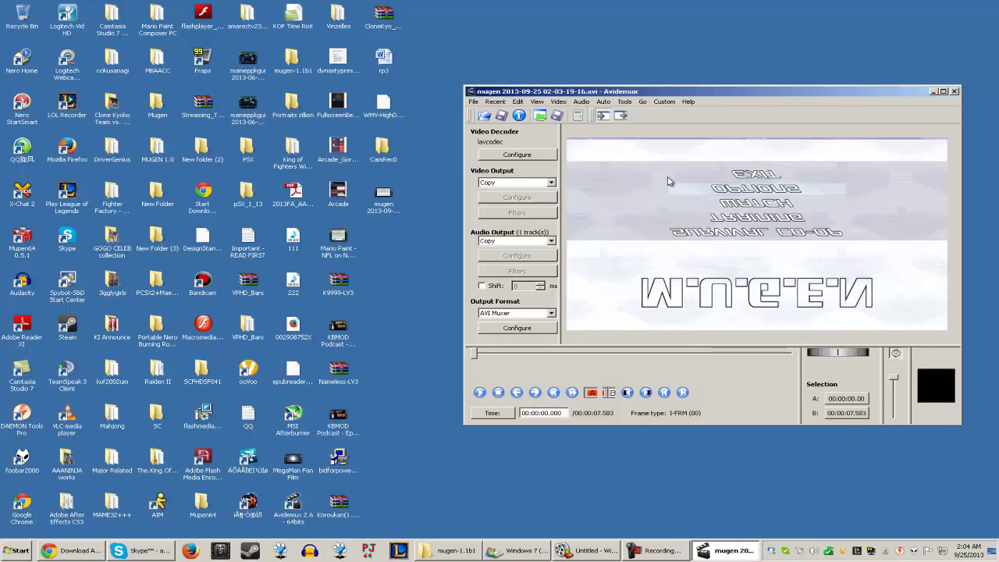
# Set the video output to Mpeg4 AVC (x264) after first picking Mpeg4 ASP (xvid4).
pyautogui.click(525, 183)
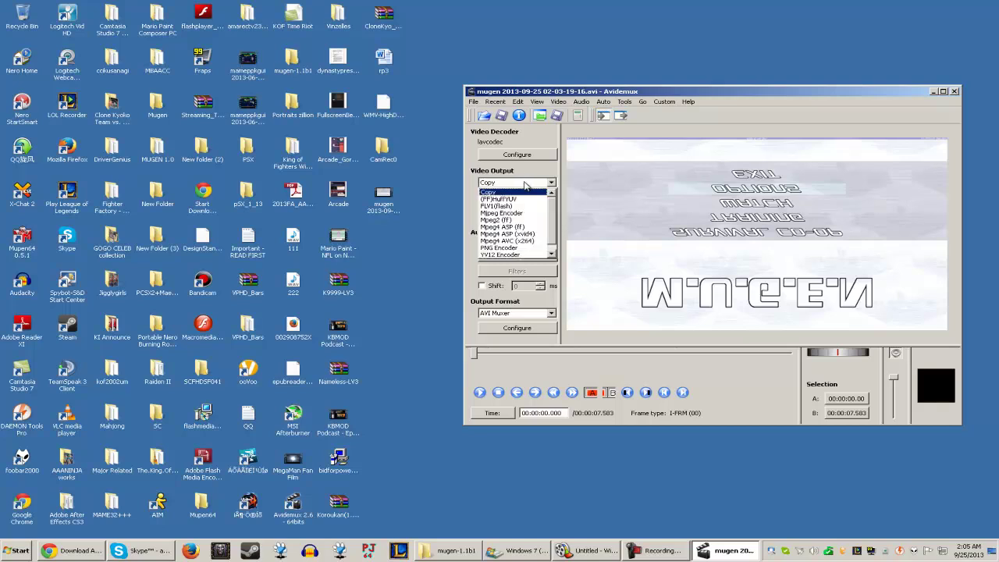
pyautogui.click(536, 234)
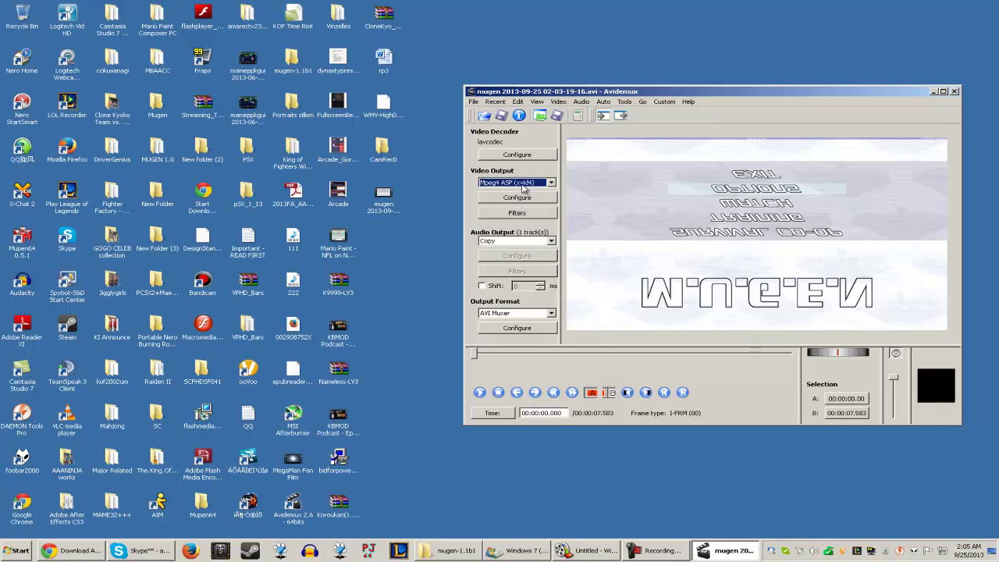
pyautogui.click(522, 186)
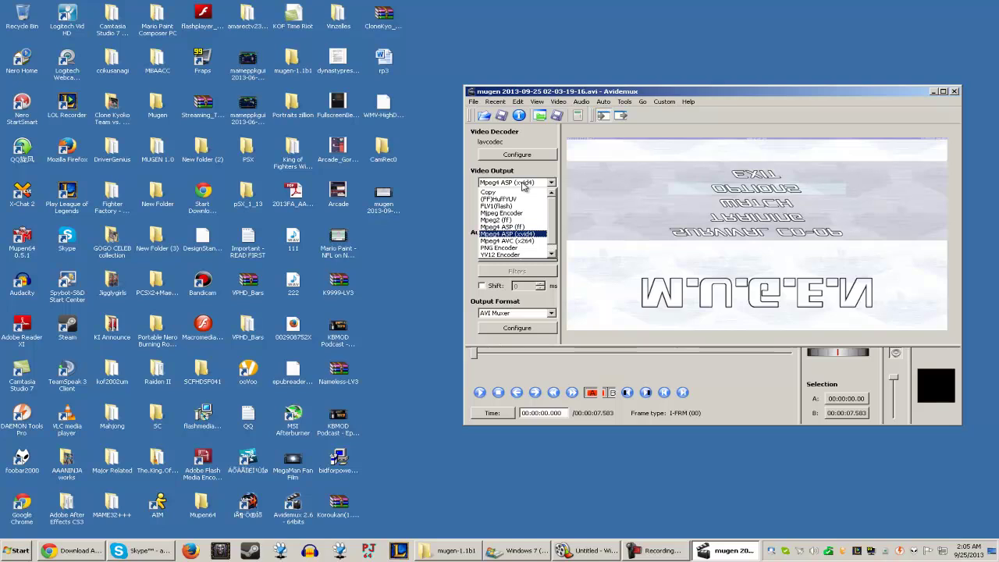
pyautogui.click(534, 242)
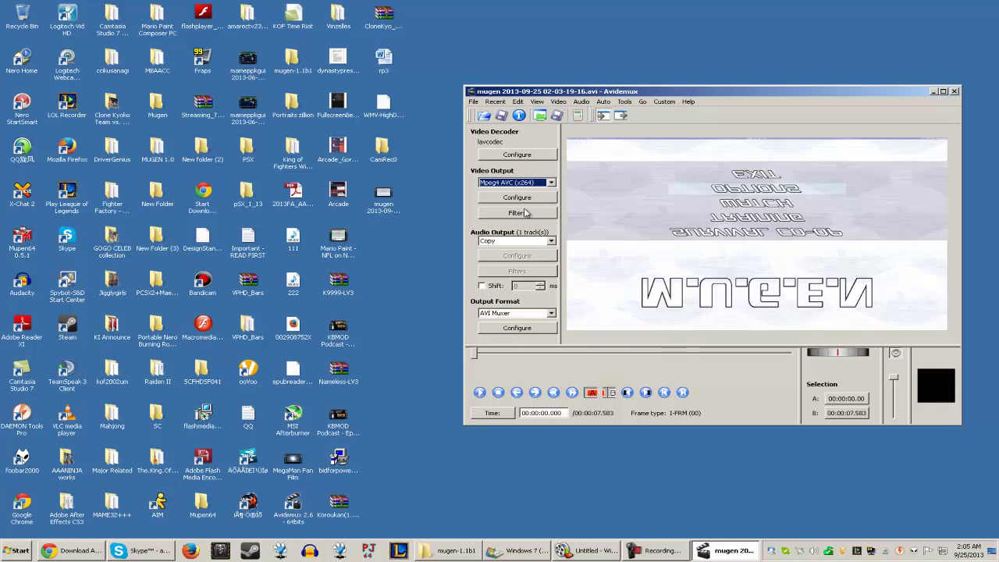
# Add the Vertical Flip filter and preview the upright footage.
pyautogui.click(519, 213)
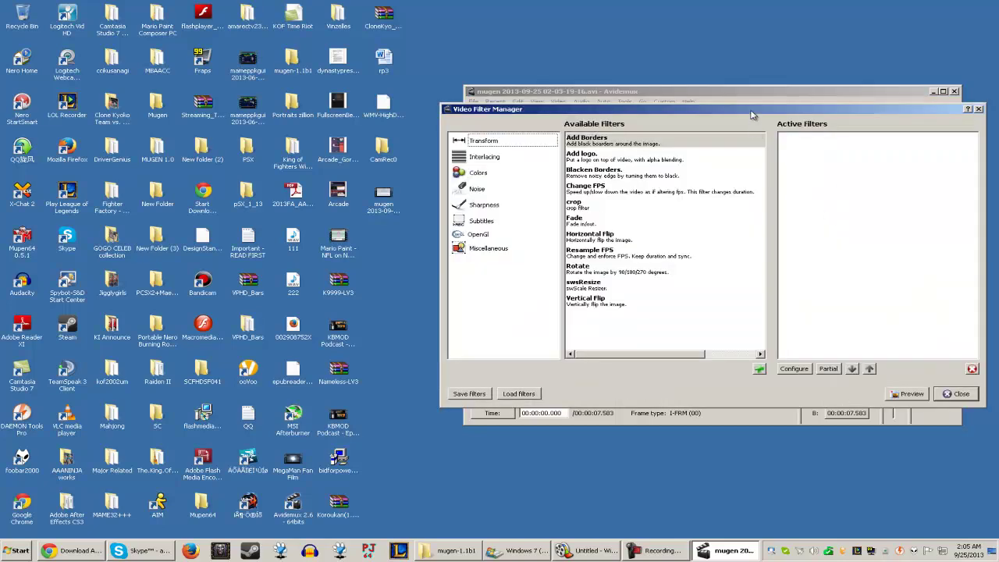
pyautogui.moveTo(751, 115); pyautogui.dragTo(652, 145)
pyautogui.doubleClick(515, 334)
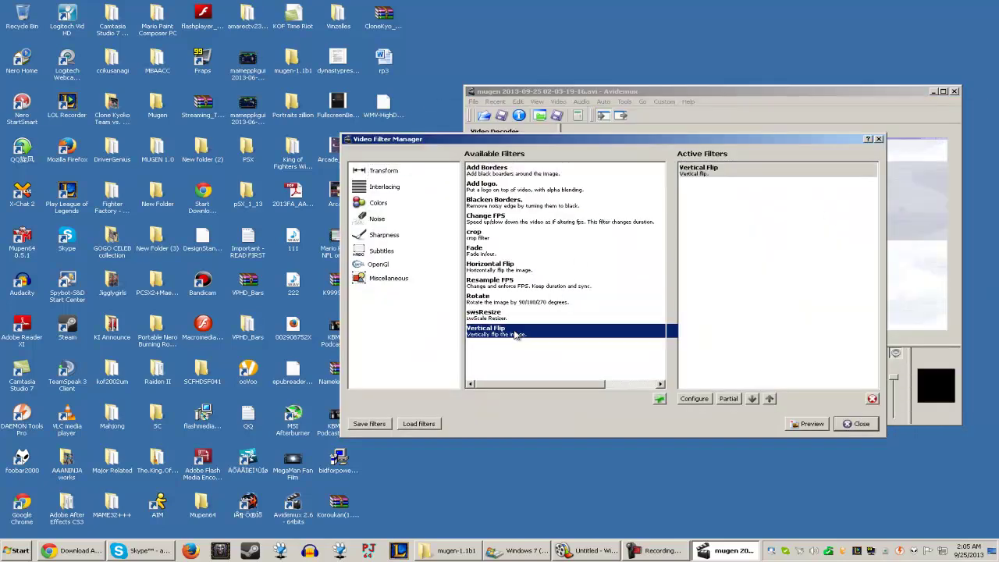
pyautogui.click(799, 425)
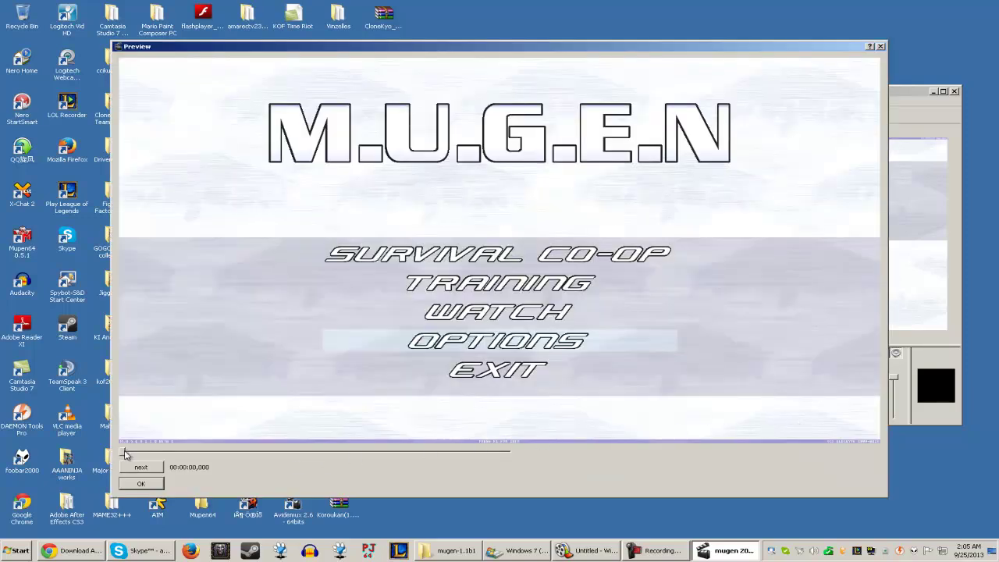
pyautogui.moveTo(125, 452); pyautogui.dragTo(92, 456)
pyautogui.click(140, 484)
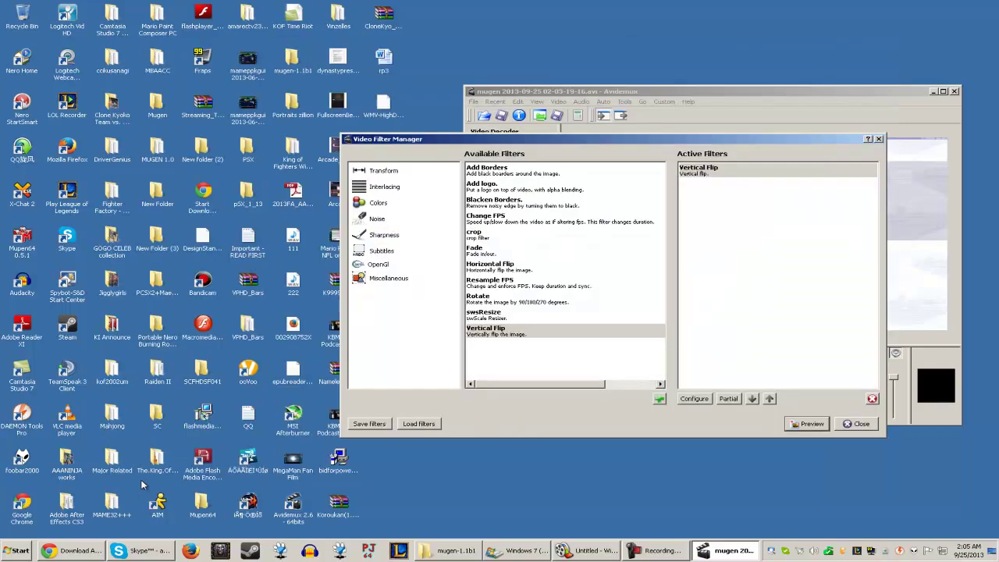
# Add a Contrast filter with coef 0.9 and offset -11, preview both filters, and close the filter manager.
pyautogui.click(383, 204)
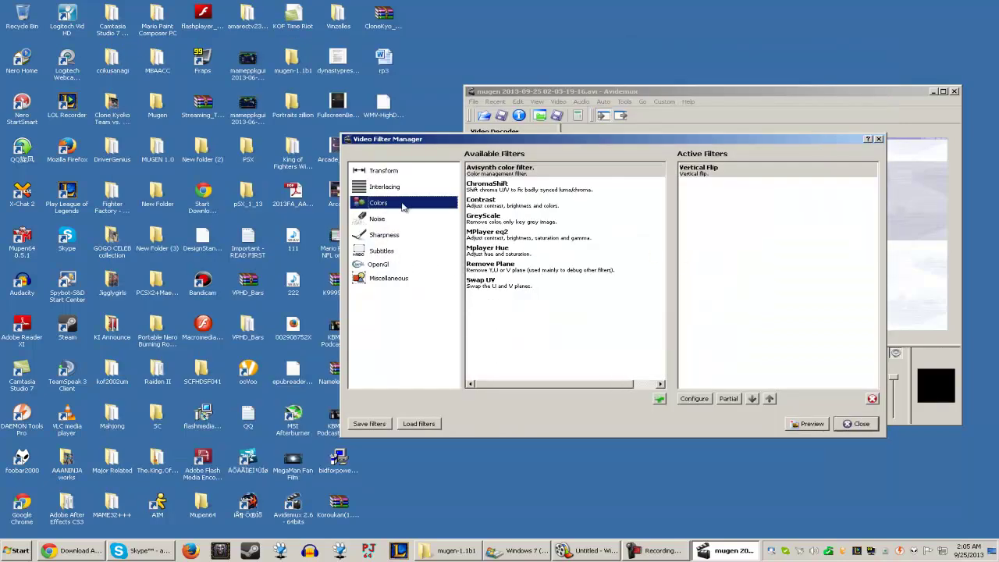
pyautogui.doubleClick(507, 204)
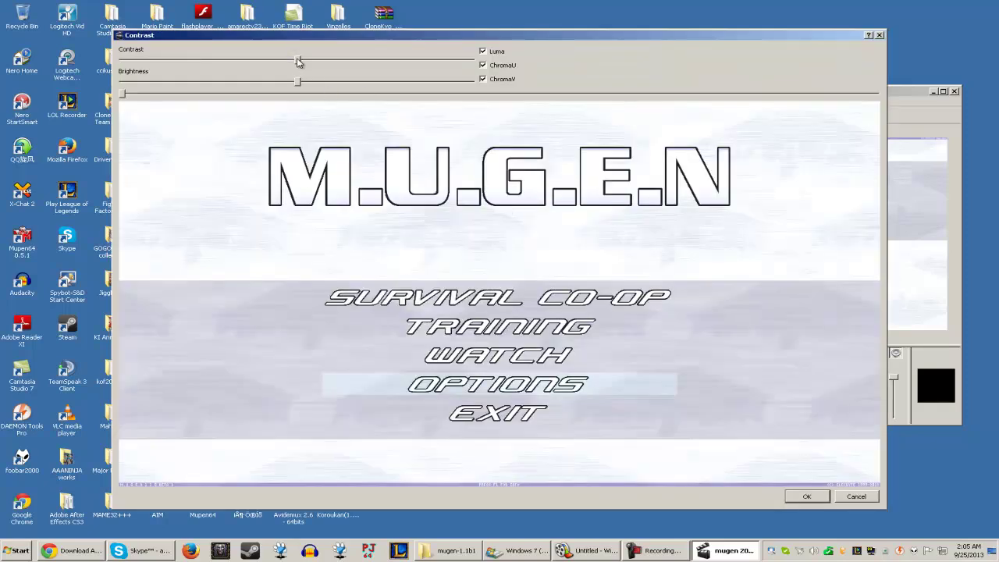
pyautogui.moveTo(299, 62); pyautogui.dragTo(282, 84)
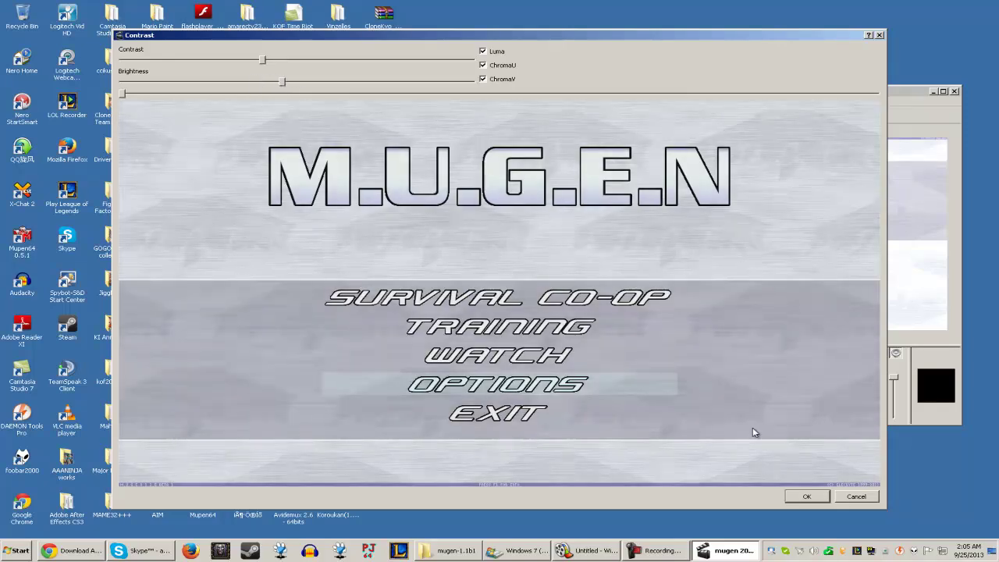
pyautogui.click(807, 497)
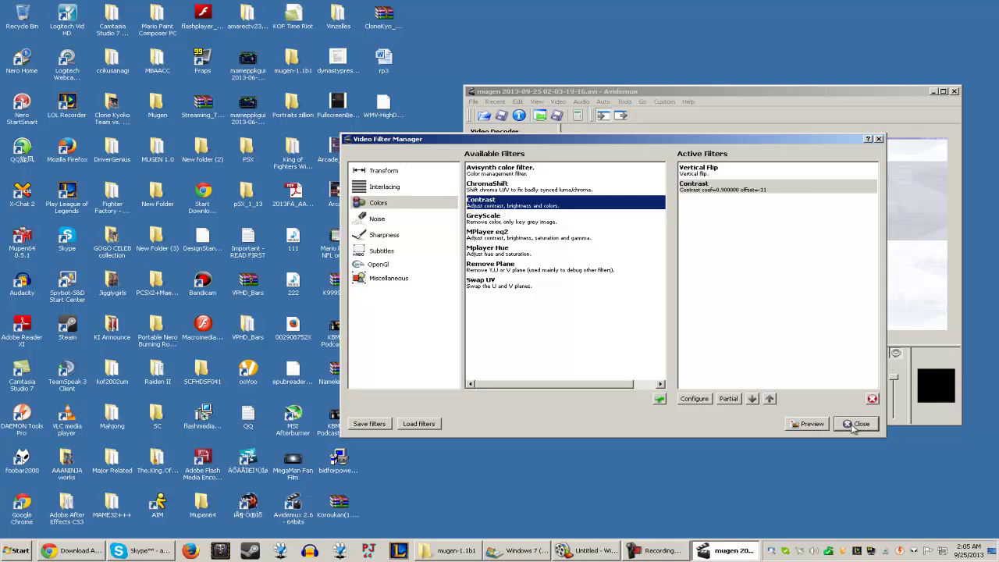
pyautogui.click(804, 424)
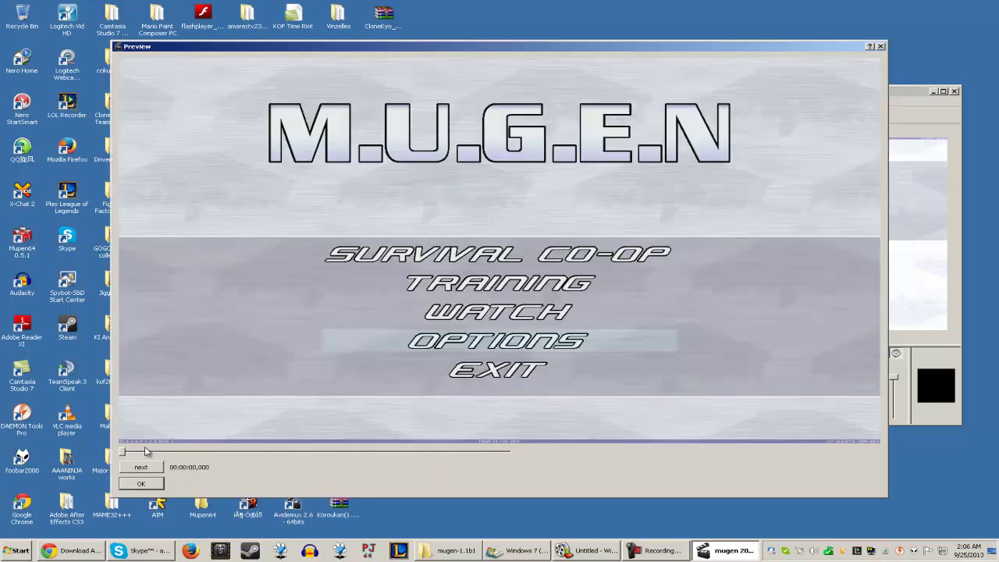
pyautogui.moveTo(124, 452)
pyautogui.mouseDown()
pyautogui.moveTo(320, 451)
pyautogui.moveTo(537, 469)
pyautogui.moveTo(111, 447)
pyautogui.mouseUp()
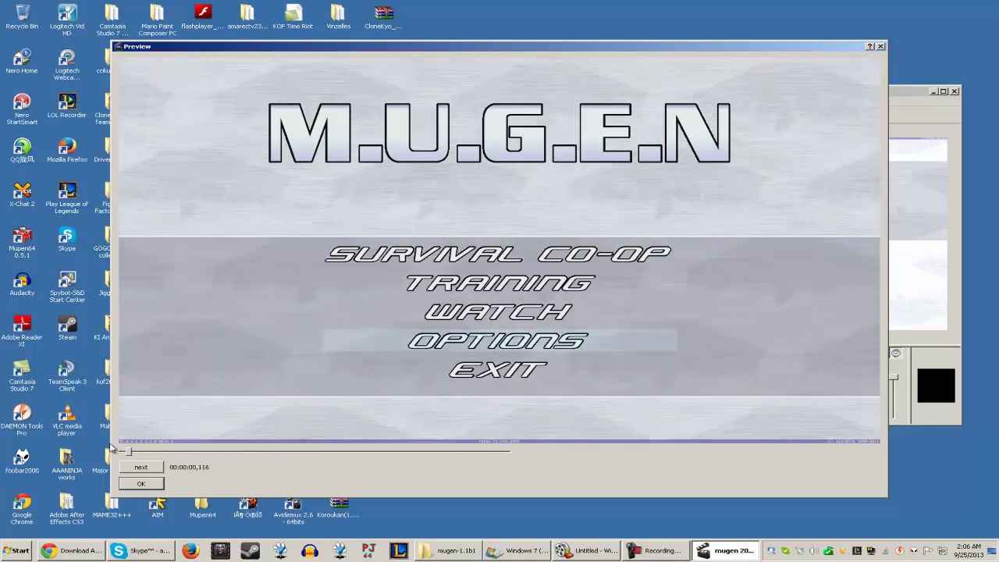
pyautogui.click(140, 483)
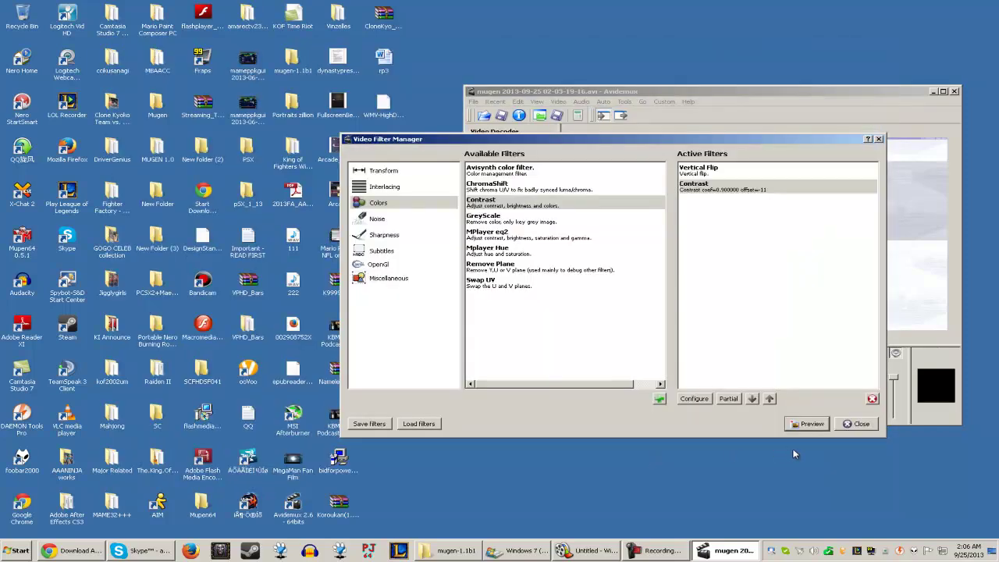
pyautogui.click(861, 424)
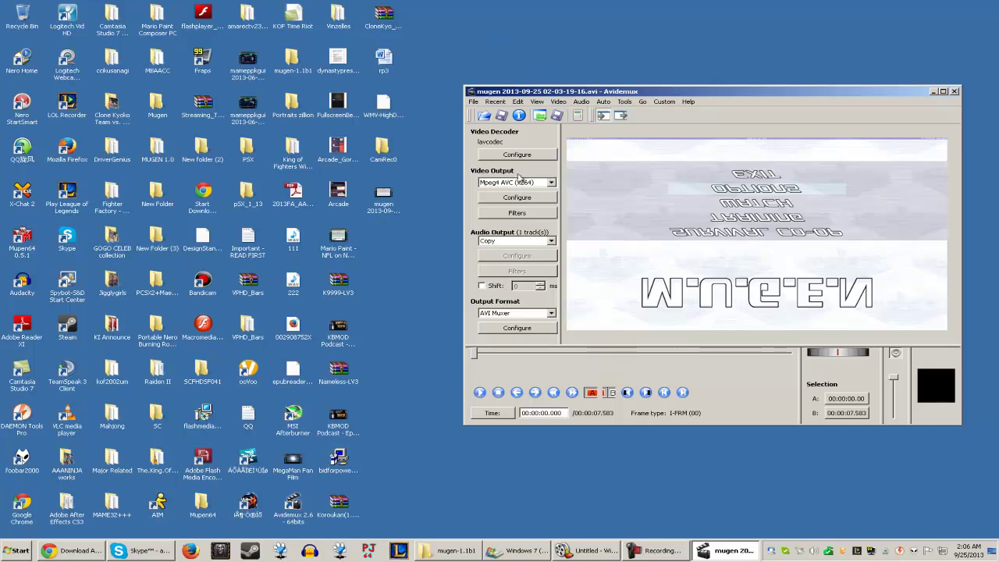
# Save and encode the filtered video to the Desktop as lol.mp4.
pyautogui.click(475, 104)
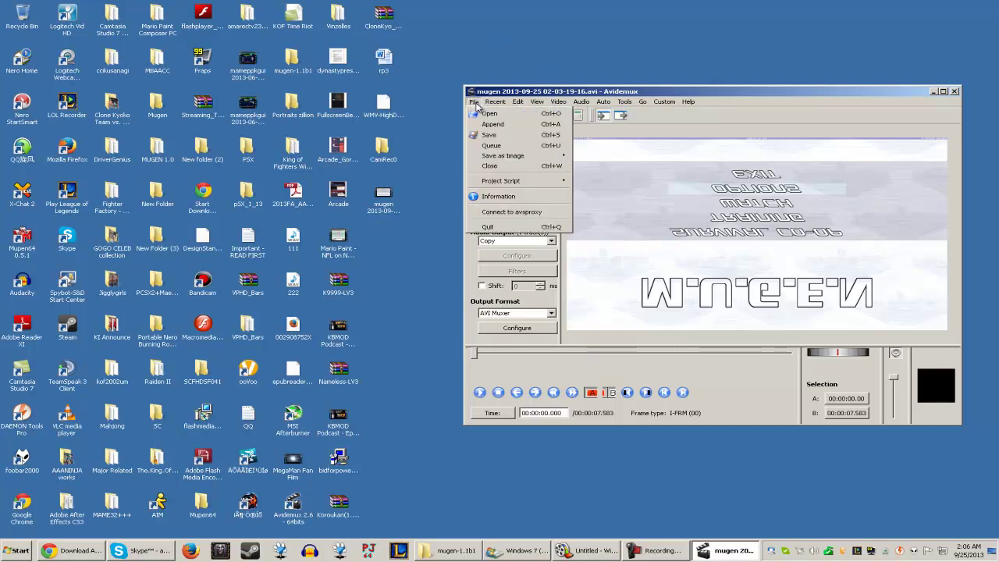
pyautogui.click(500, 137)
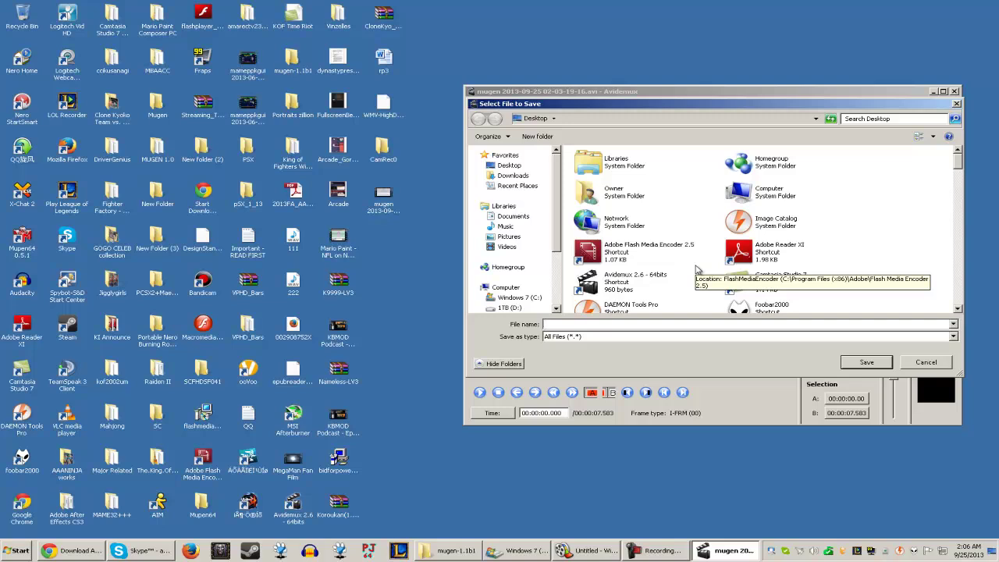
pyautogui.write('lo')
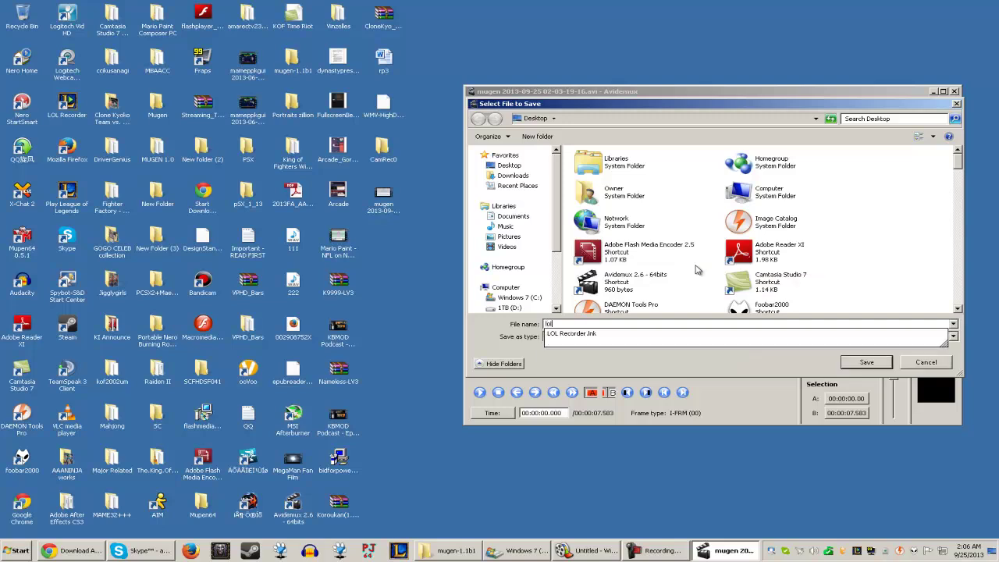
pyautogui.write('l.mp4')
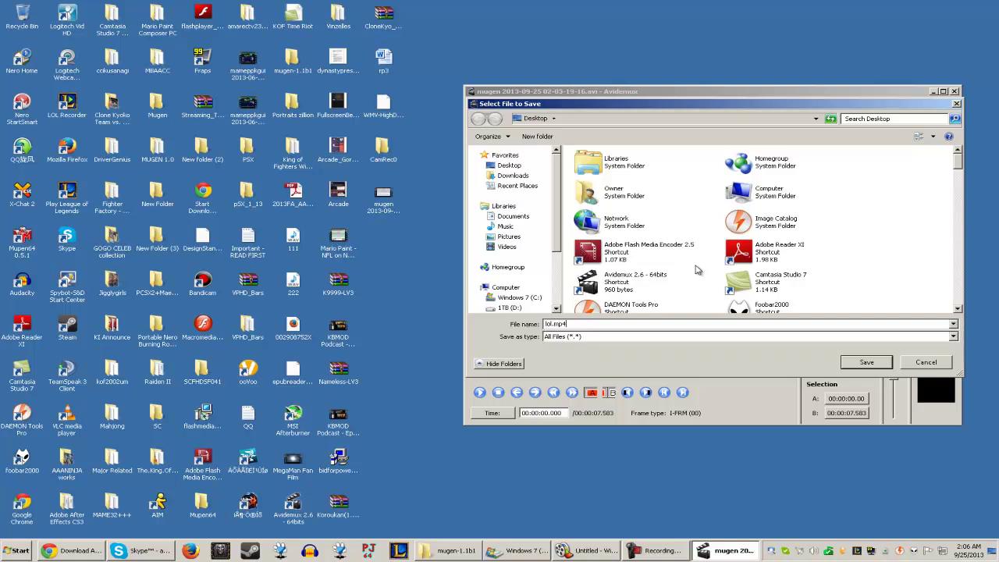
pyautogui.click(866, 363)
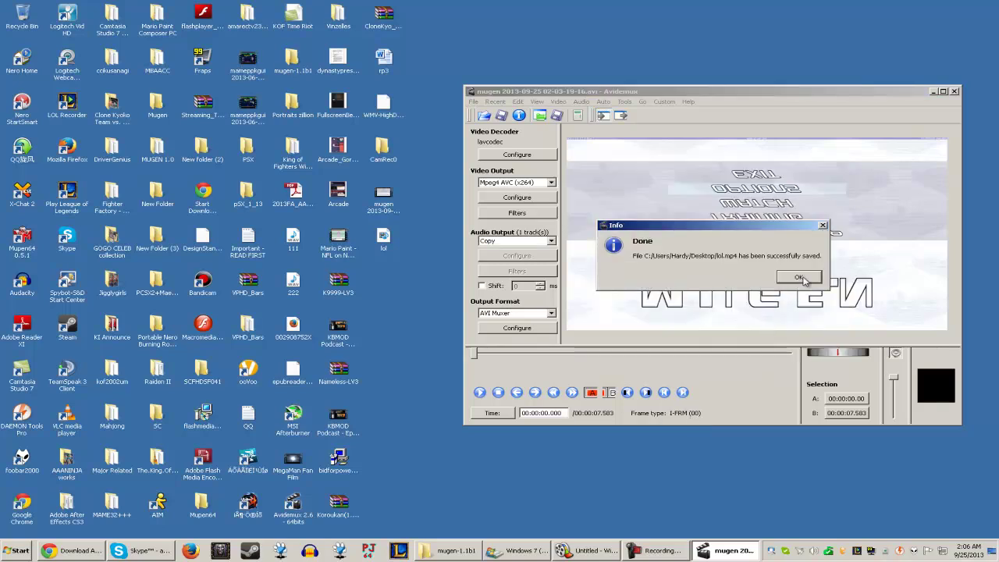
pyautogui.click(799, 278)
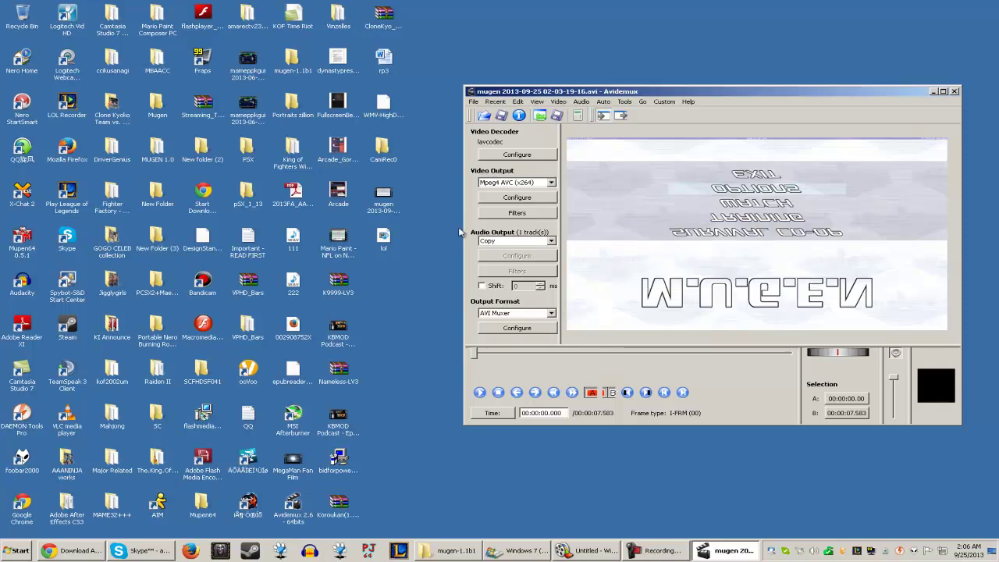
pyautogui.doubleClick(386, 239)
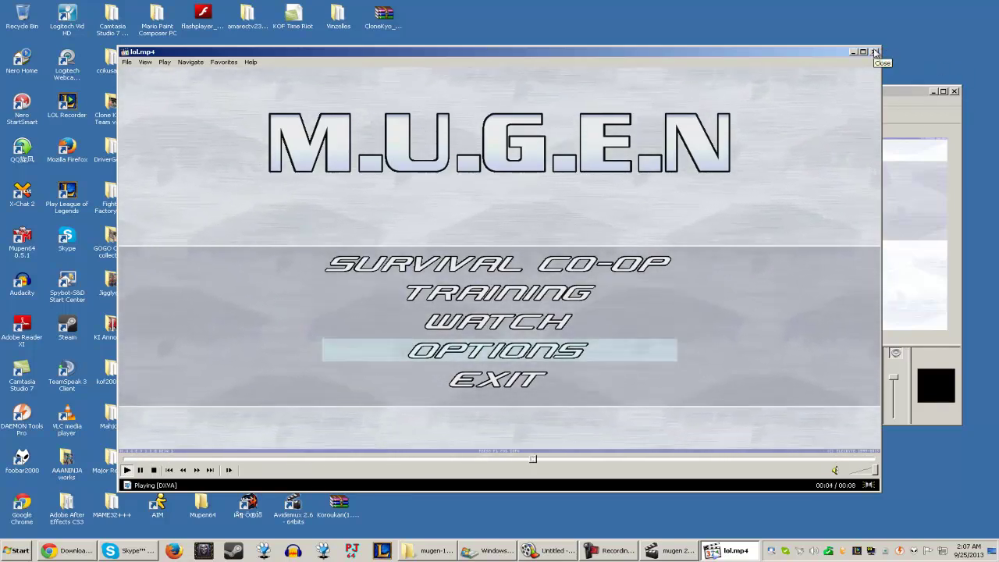
pyautogui.click(875, 51)
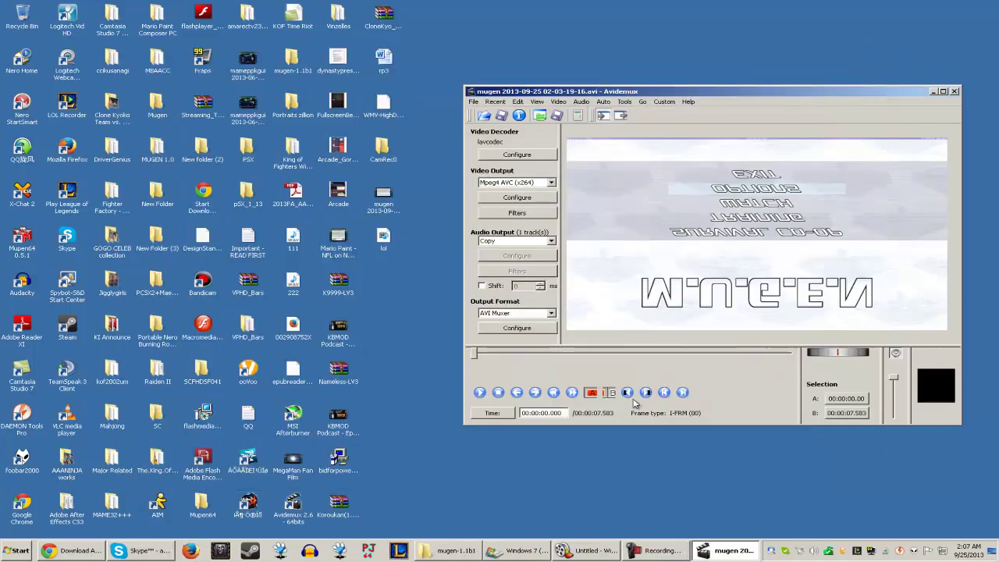
# Bring Windows Movie Maker to the front from the taskbar.
pyautogui.click(594, 553)
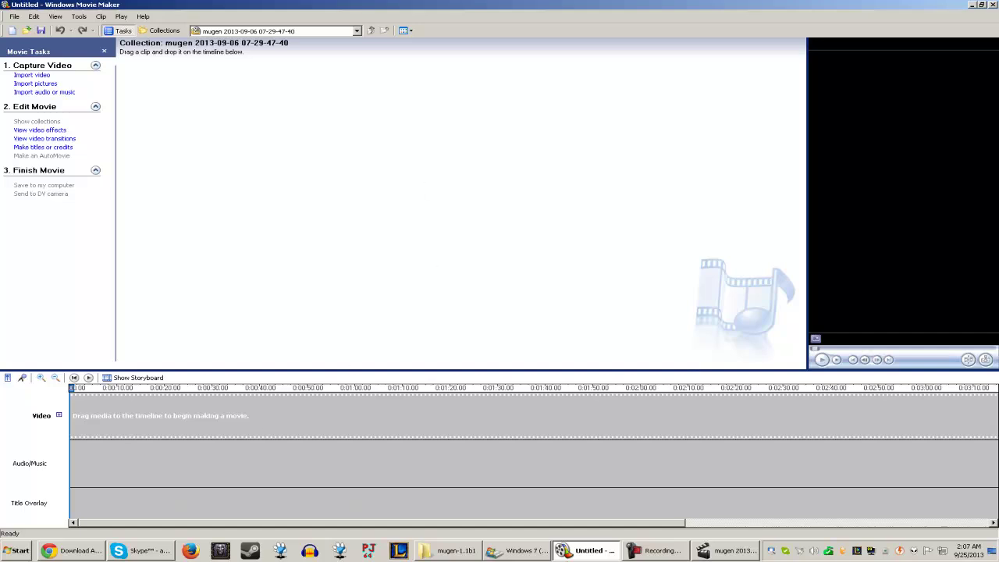
pyautogui.click(598, 551)
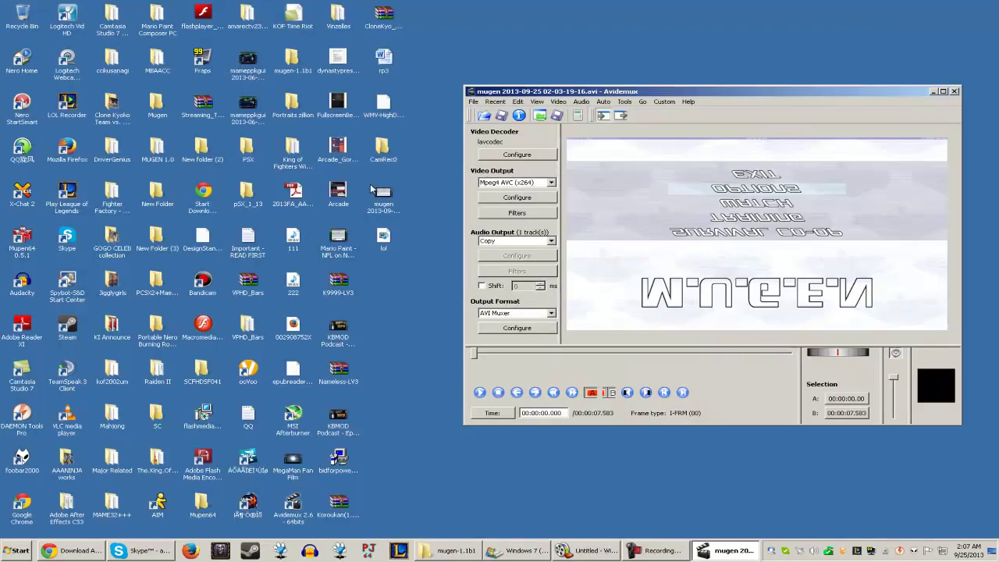
pyautogui.click(594, 554)
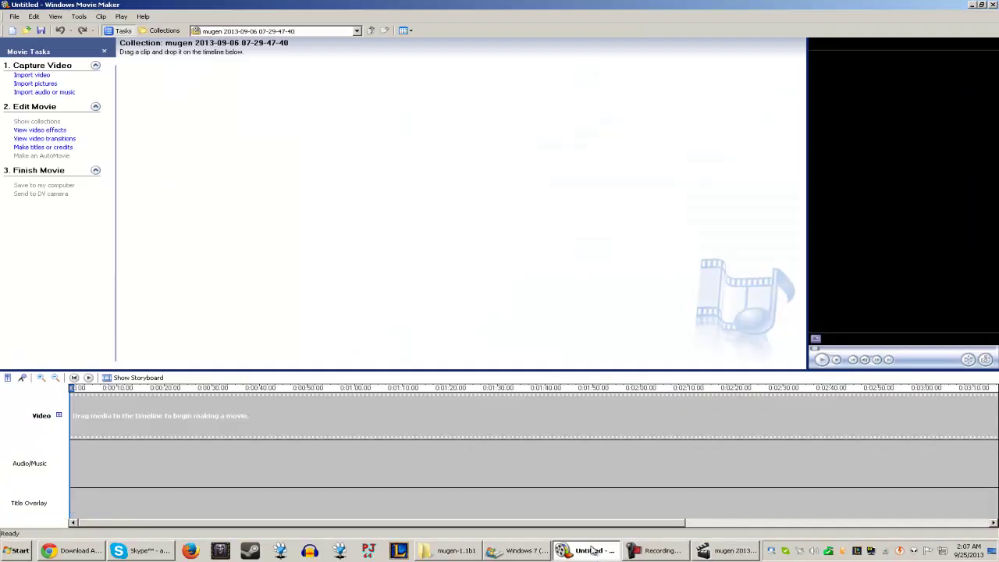
pyautogui.click(598, 552)
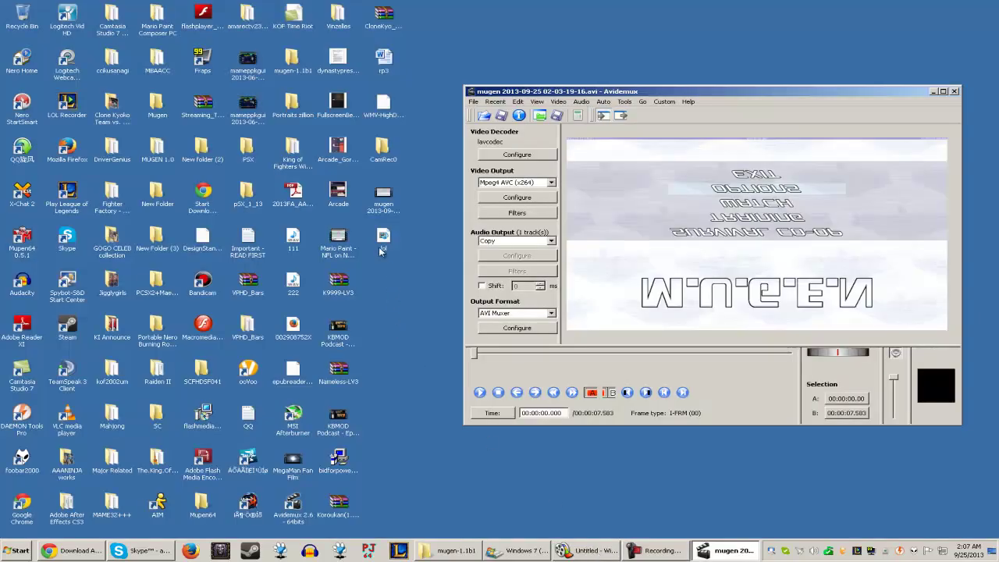
pyautogui.click(605, 550)
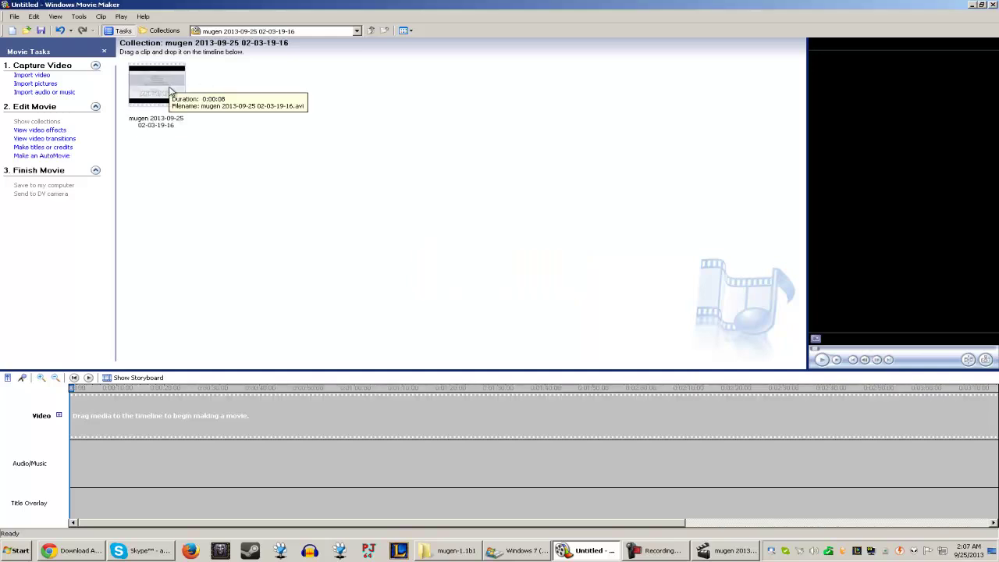
# Preview the imported mugen clip, then drag it to the start of the video track.
pyautogui.doubleClick(156, 87)
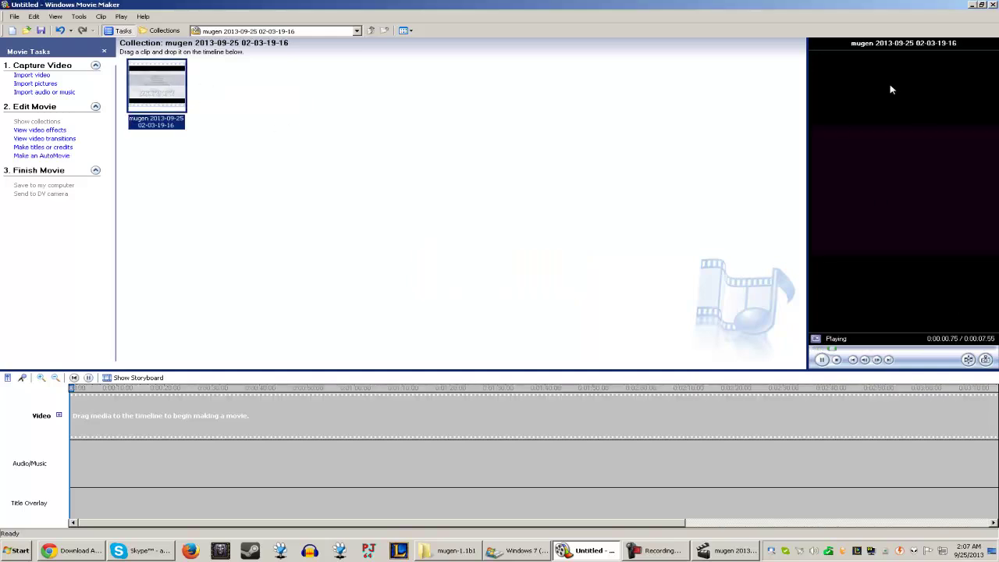
pyautogui.click(836, 359)
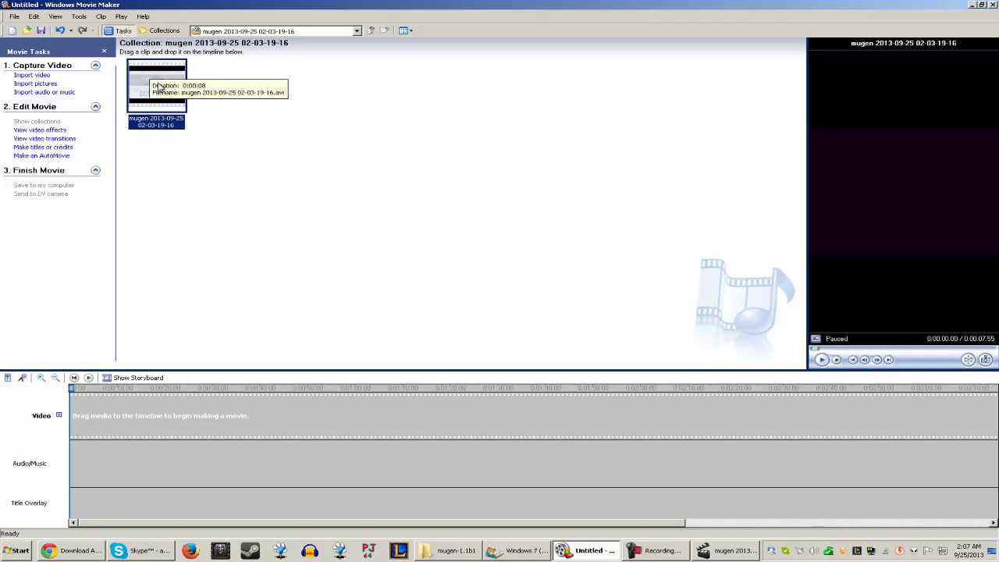
pyautogui.moveTo(159, 88); pyautogui.dragTo(96, 405)
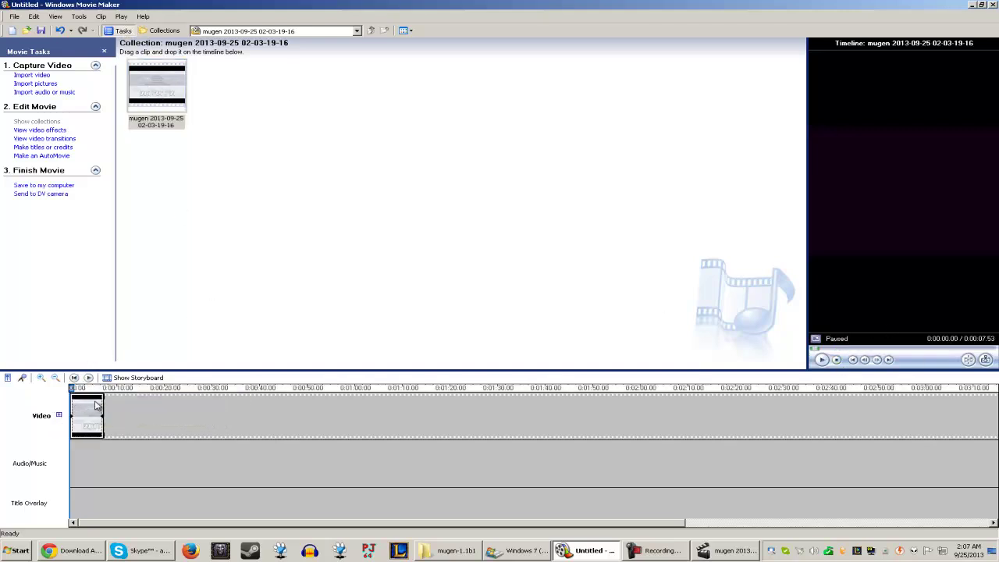
# Switch to the storyboard and apply a Rotate 270 video effect to the mugen clip.
pyautogui.click(132, 378)
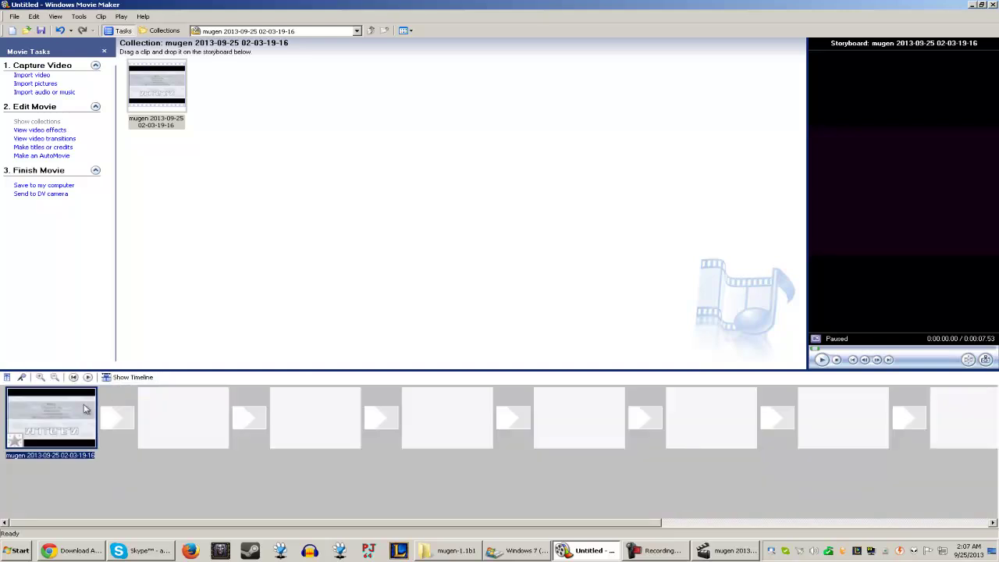
pyautogui.rightClick(60, 406)
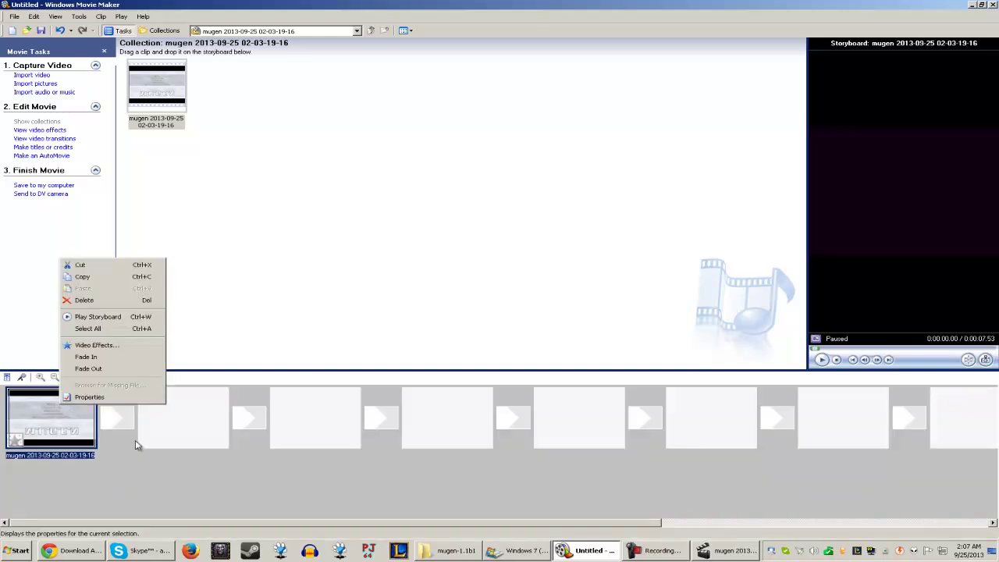
pyautogui.click(79, 435)
pyautogui.rightClick(73, 427)
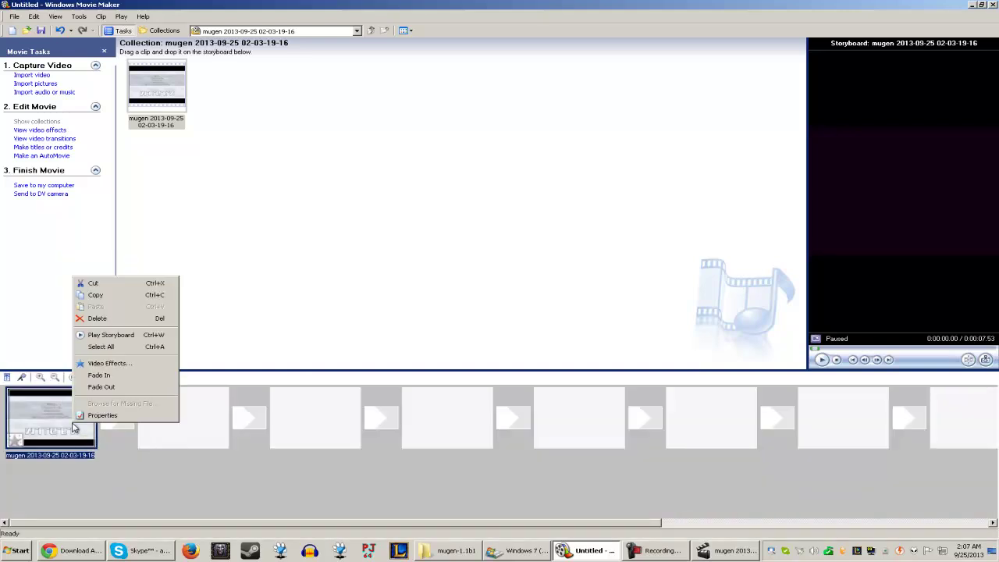
pyautogui.click(97, 375)
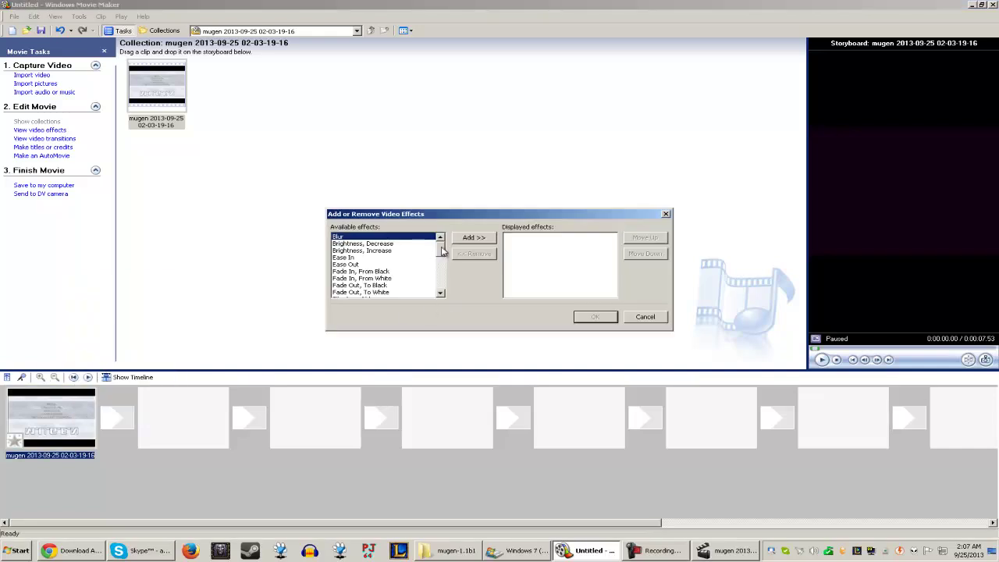
pyautogui.moveTo(441, 251); pyautogui.dragTo(442, 289)
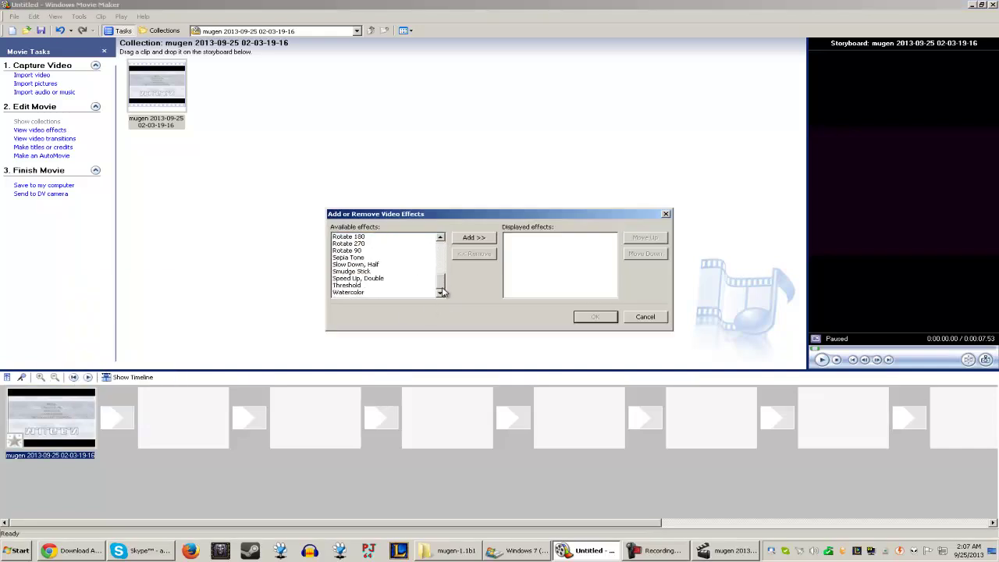
pyautogui.doubleClick(358, 245)
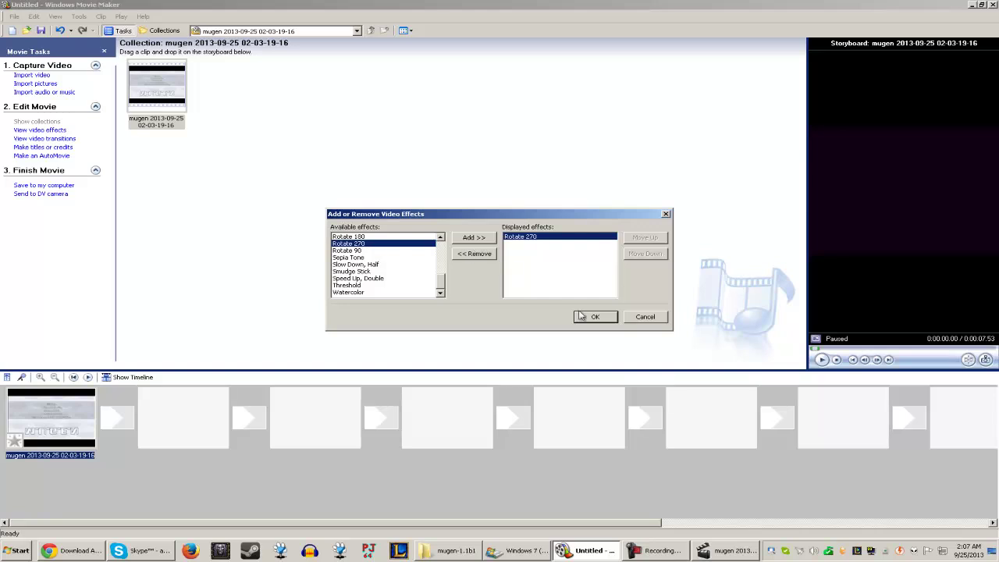
pyautogui.click(592, 317)
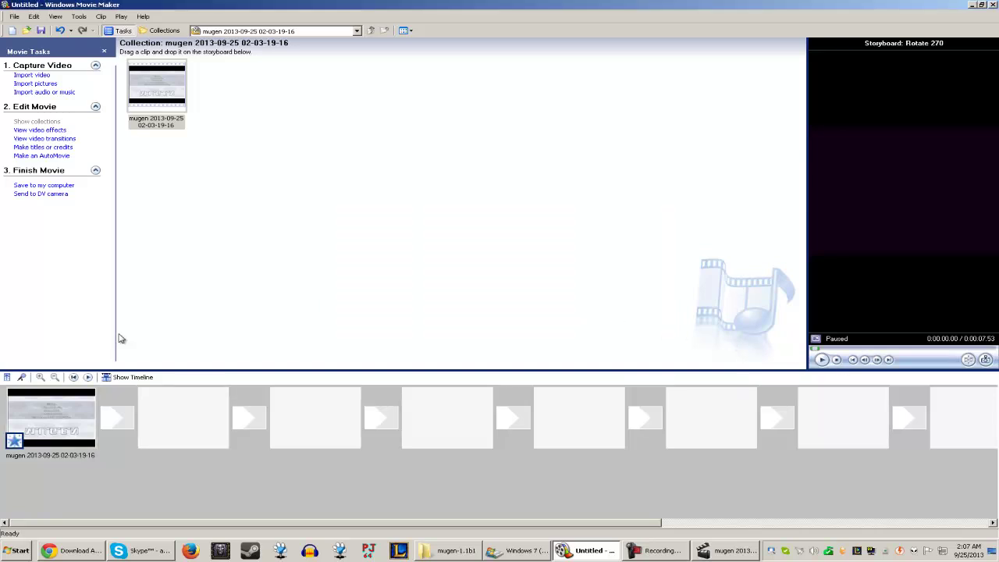
# Replace the clip's Rotate 270 effect with Rotate 180 and preview the movie near its end.
pyautogui.rightClick(63, 421)
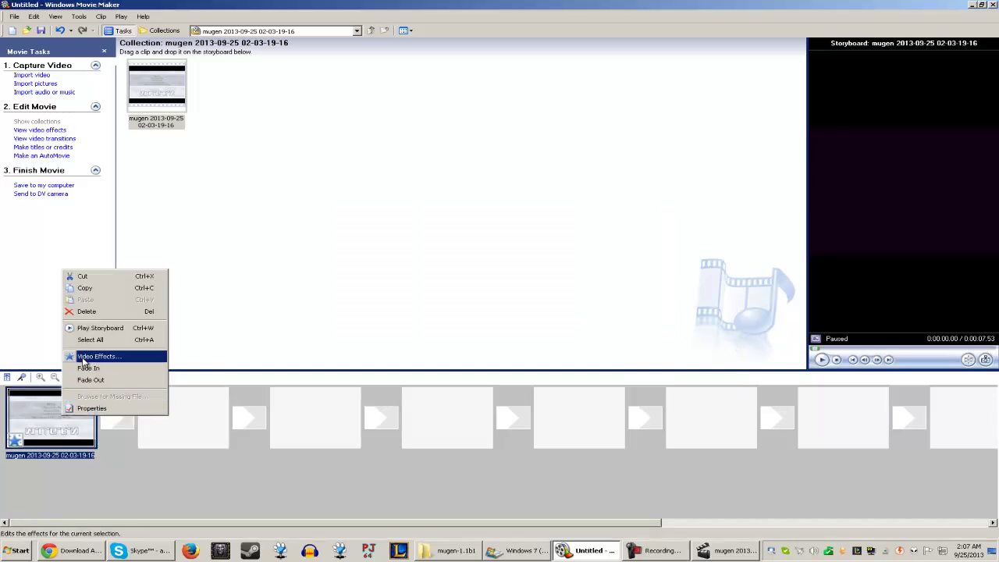
pyautogui.click(113, 360)
pyautogui.click(474, 254)
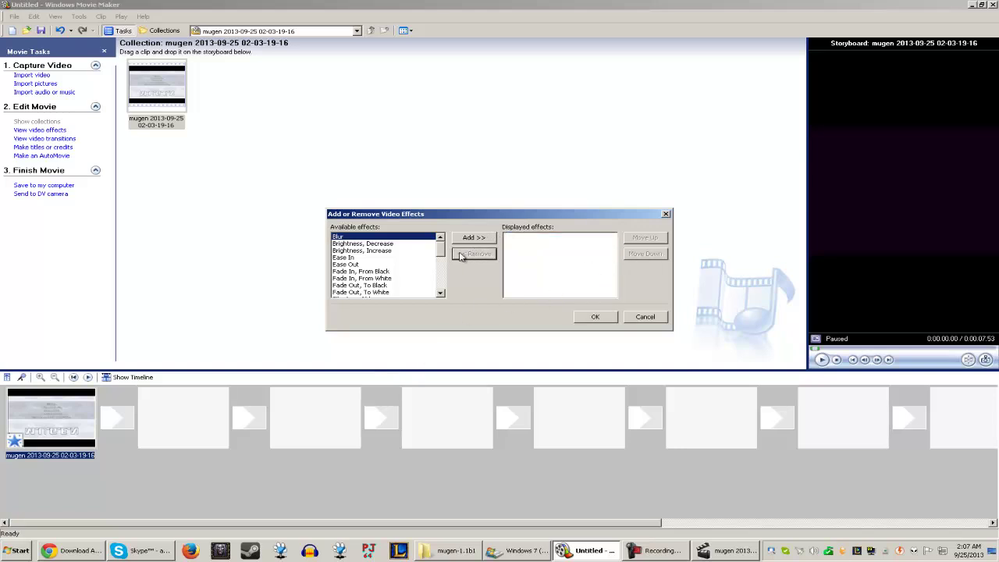
pyautogui.moveTo(441, 249); pyautogui.dragTo(443, 288)
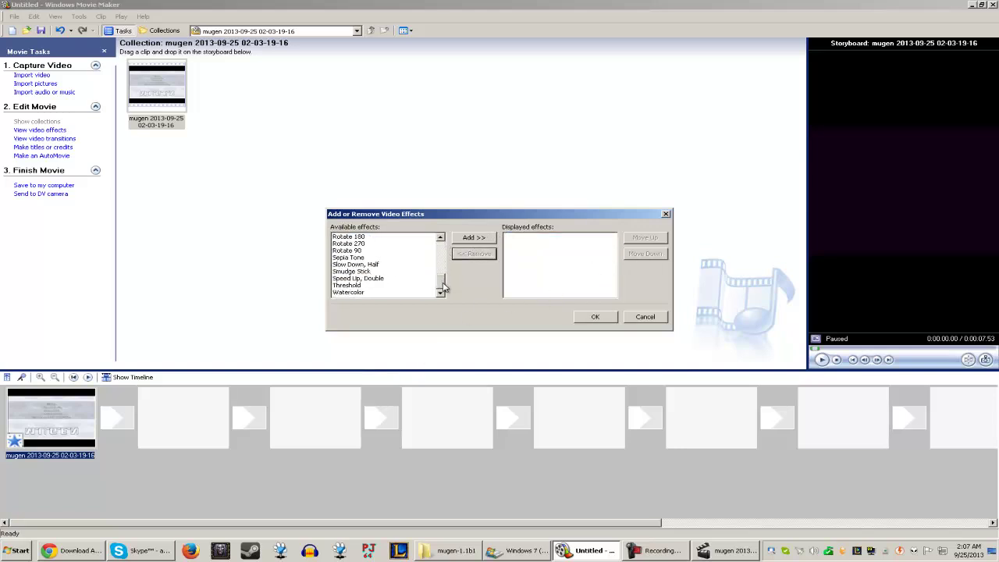
pyautogui.click(373, 237)
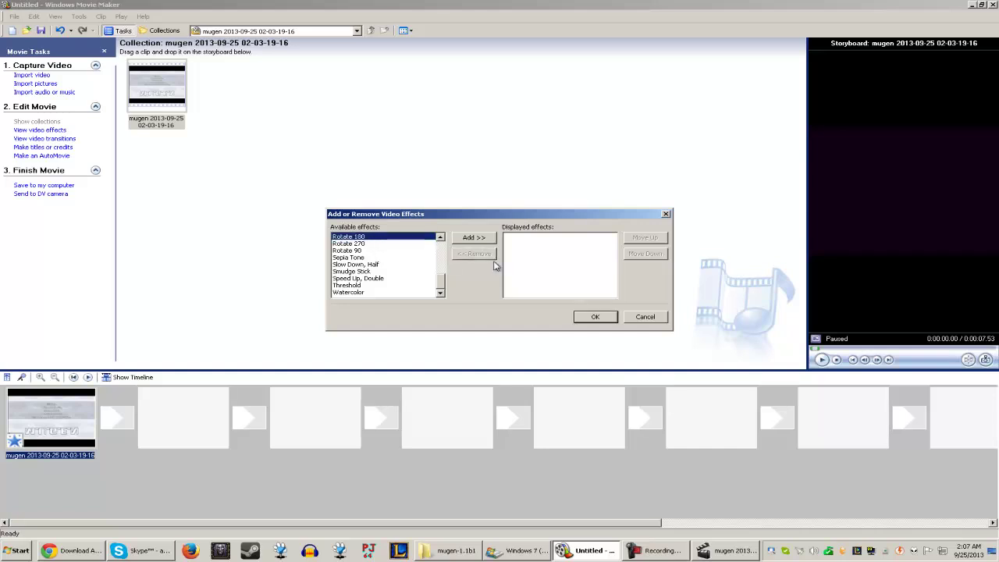
pyautogui.click(475, 237)
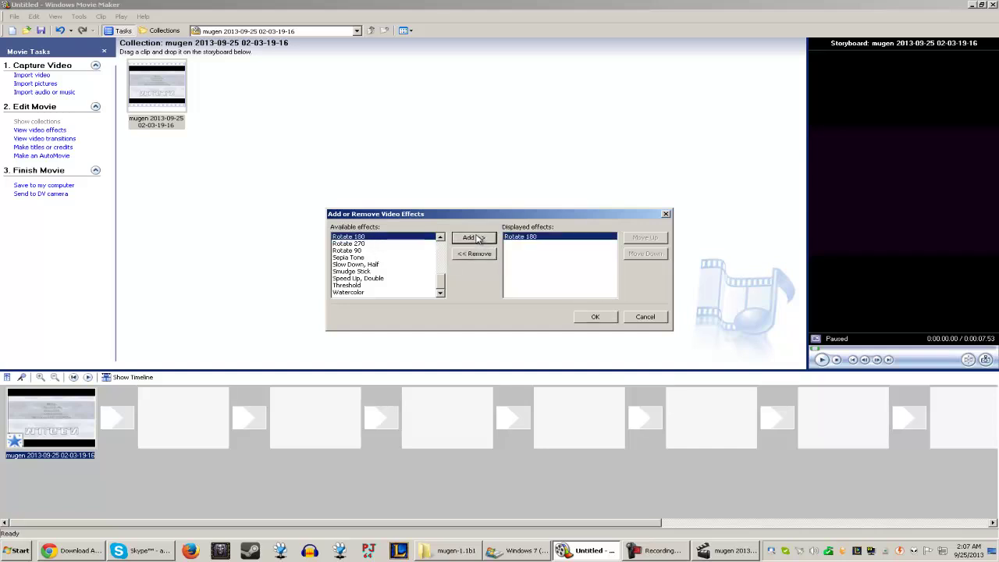
pyautogui.click(595, 316)
pyautogui.moveTo(839, 351)
pyautogui.mouseDown()
pyautogui.moveTo(976, 351)
pyautogui.moveTo(820, 351)
pyautogui.mouseUp()
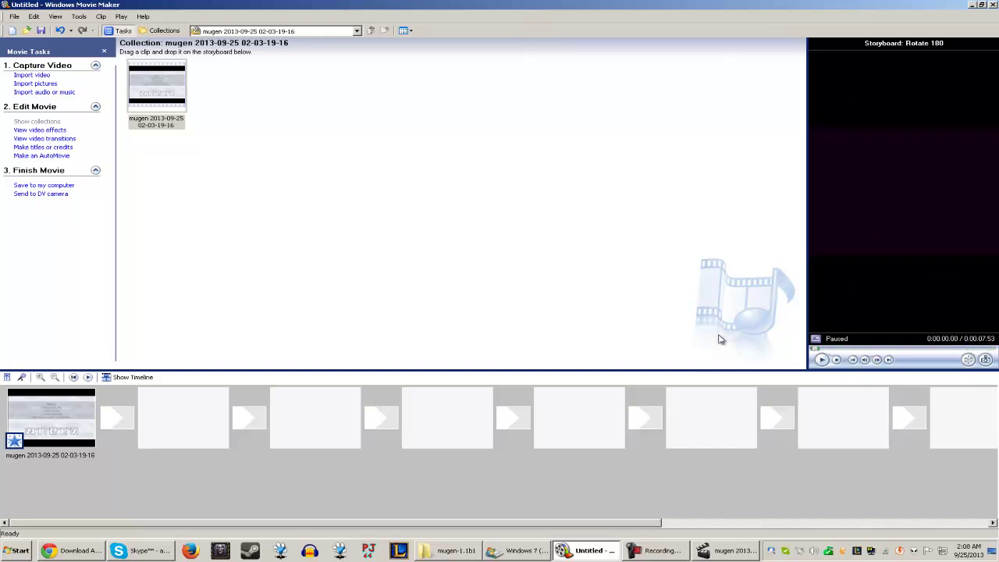
# Start saving the movie to this computer as 'Movie' using the WMV-HD-1280x720 profile.
pyautogui.click(14, 16)
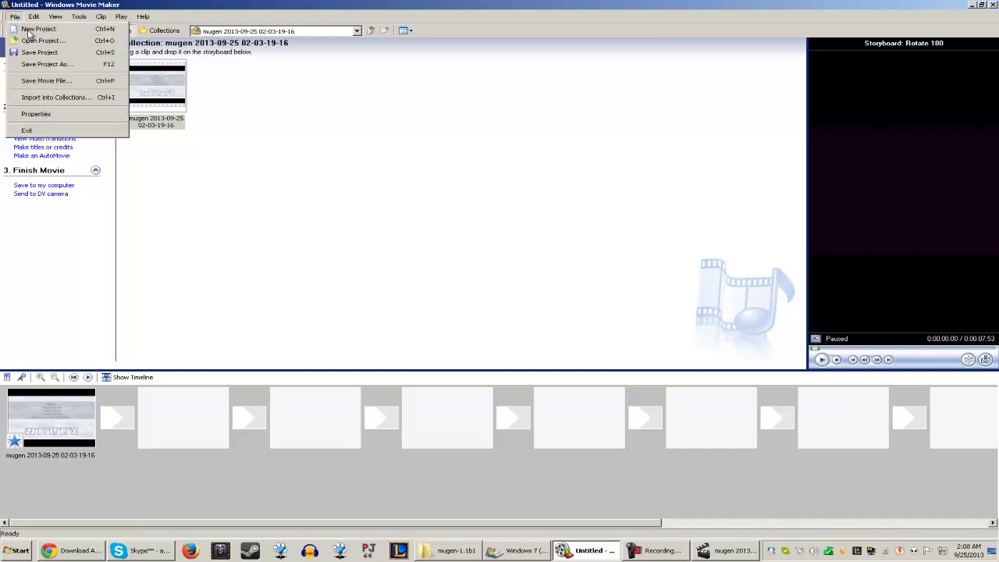
pyautogui.click(54, 82)
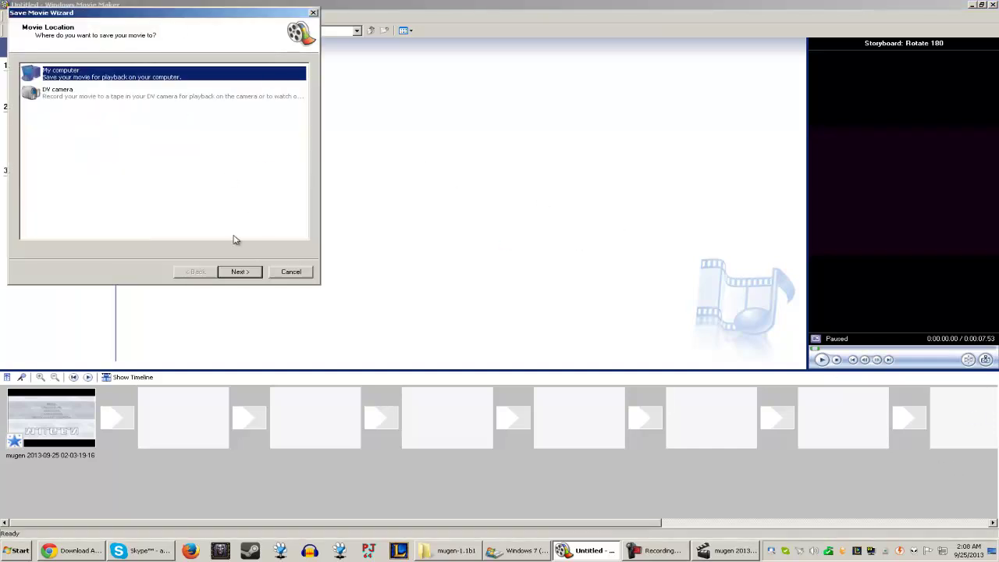
pyautogui.click(240, 272)
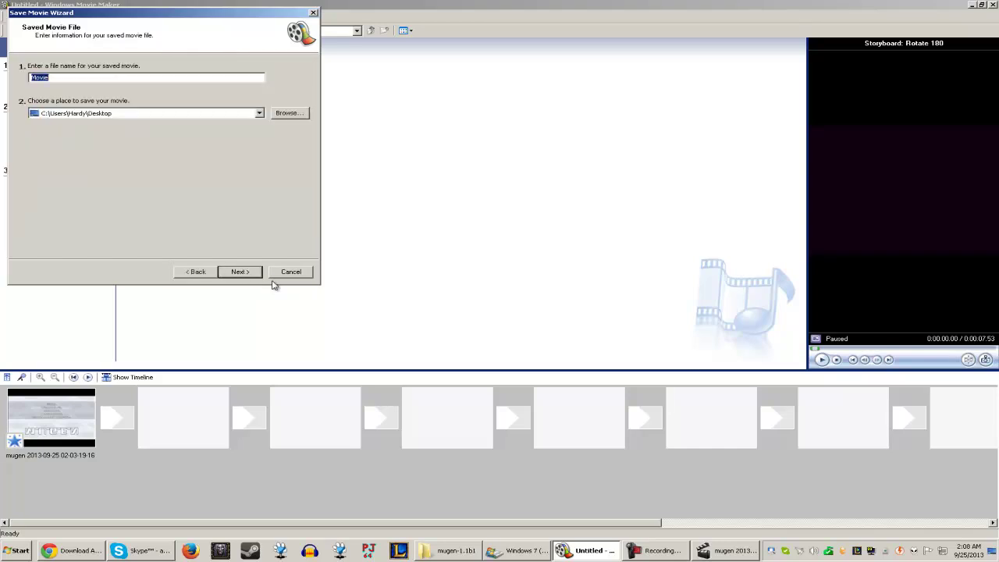
pyautogui.click(251, 272)
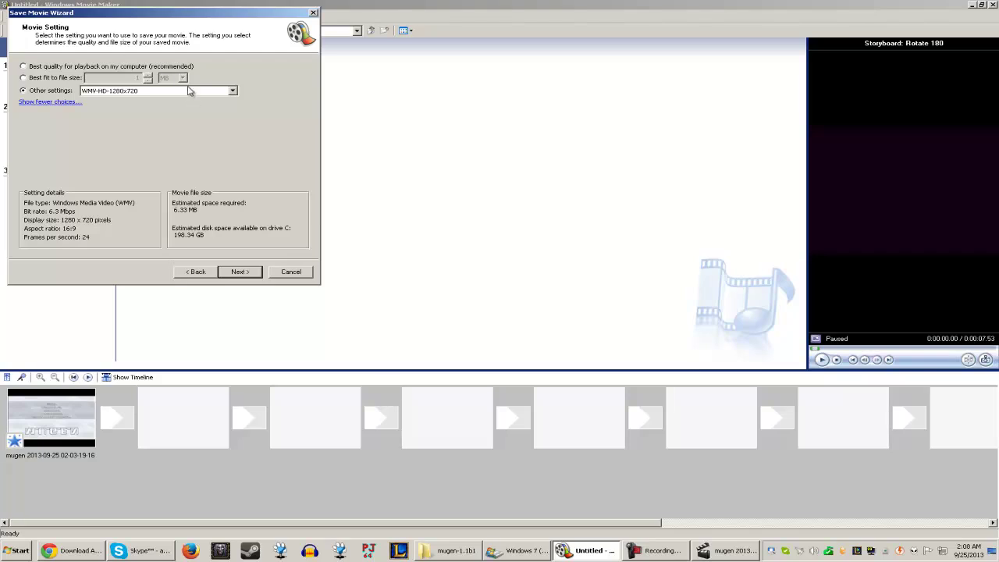
pyautogui.click(118, 91)
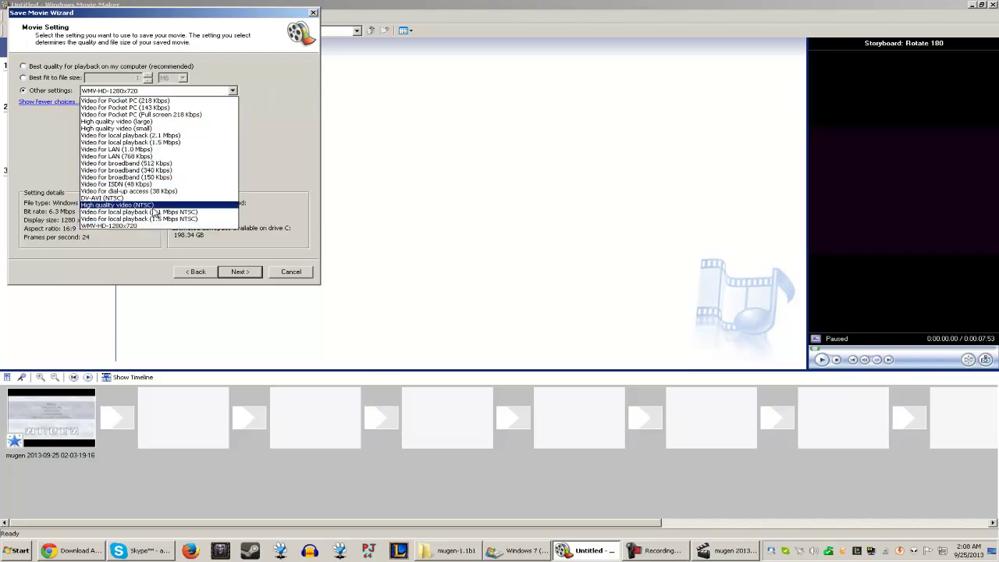
pyautogui.click(285, 164)
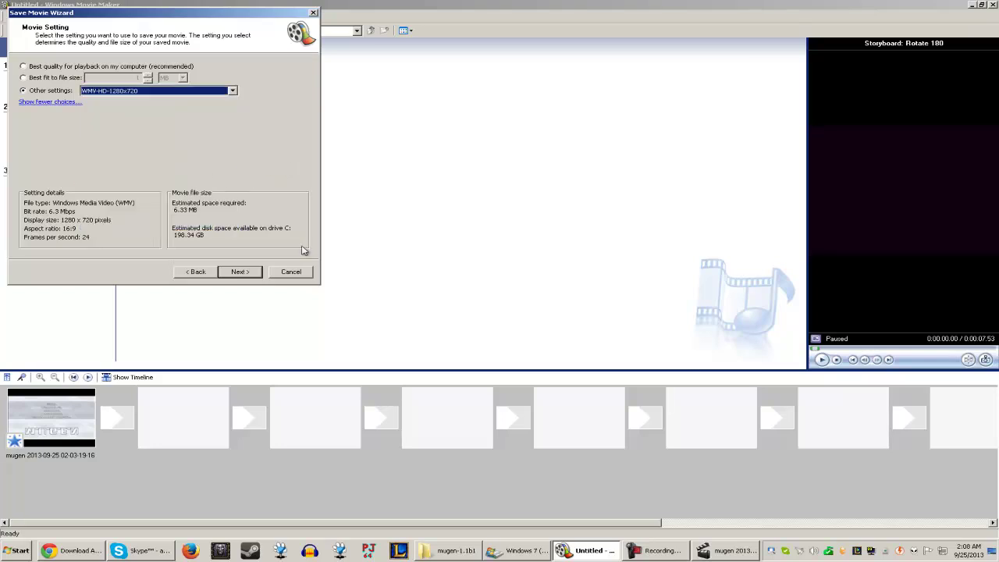
# Switch between the desktop and the Windows 7 (C:) Explorer window, selecting Program Files (x86).
pyautogui.click(991, 553)
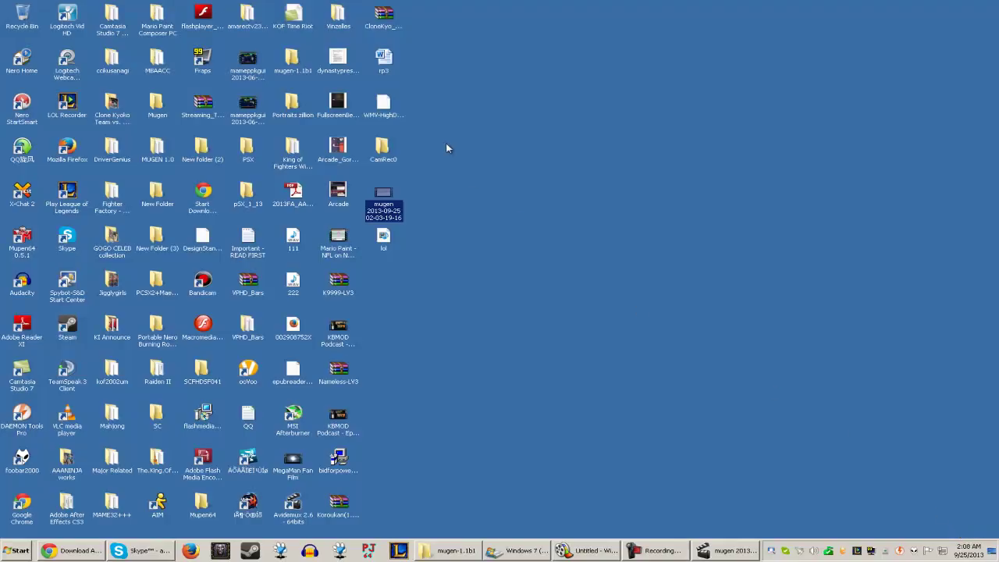
pyautogui.click(392, 104)
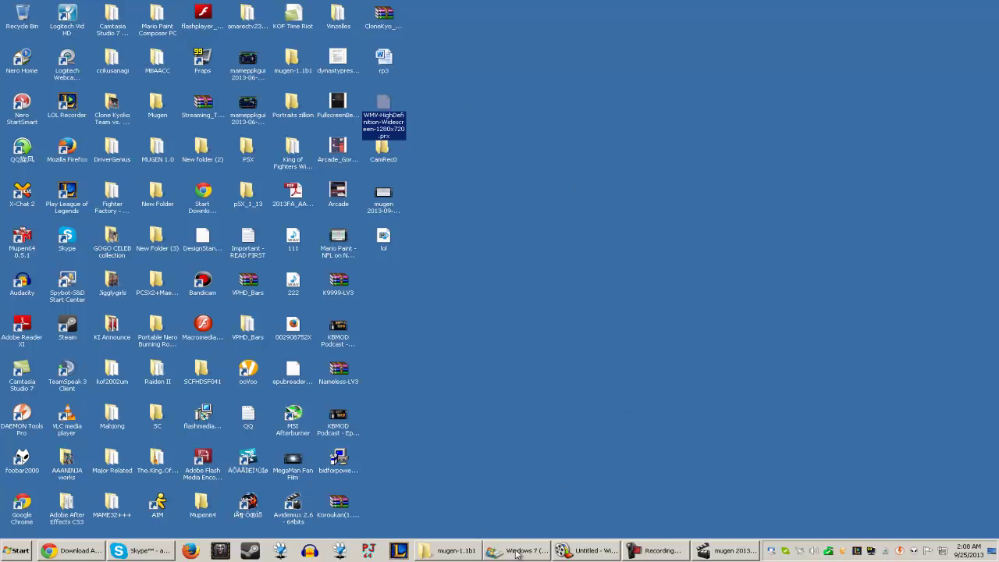
pyautogui.moveTo(516, 553)
pyautogui.click(478, 527)
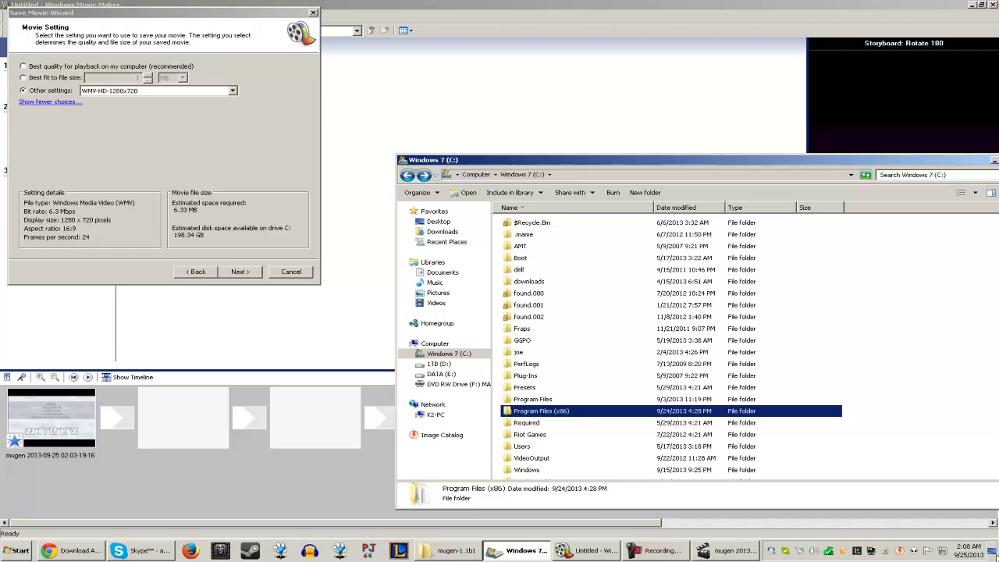
pyautogui.press('super+d')
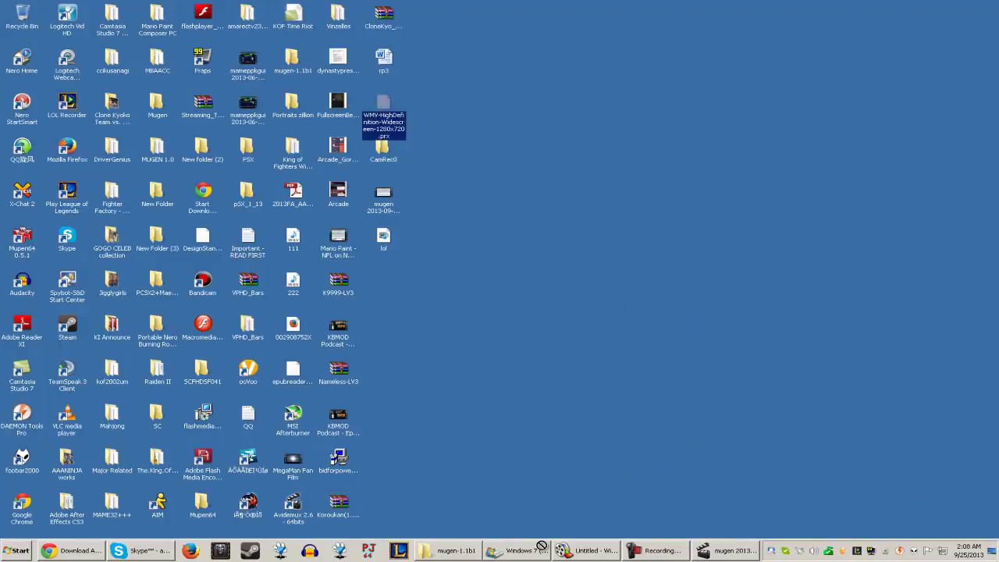
pyautogui.click(542, 550)
pyautogui.click(551, 415)
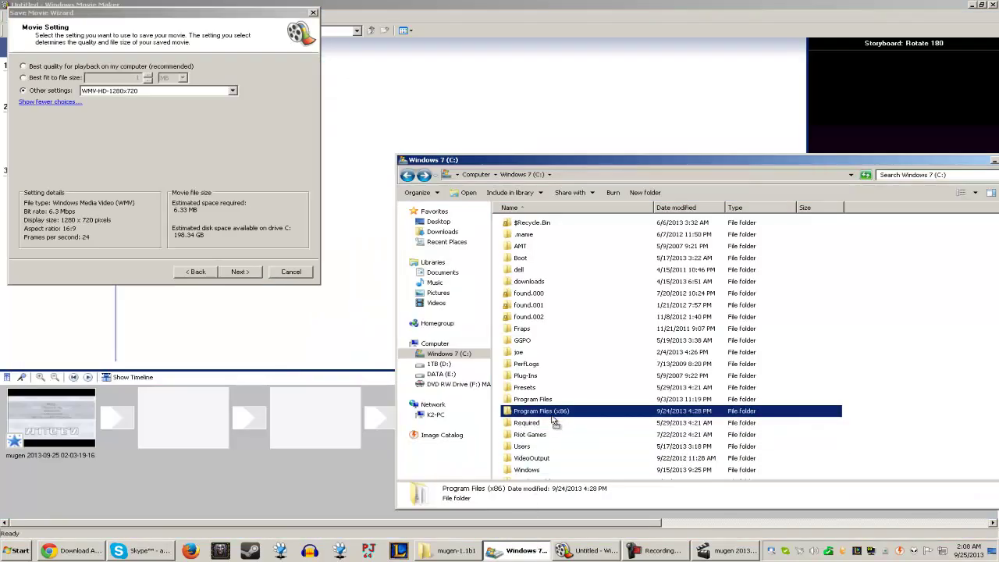
pyautogui.click(992, 556)
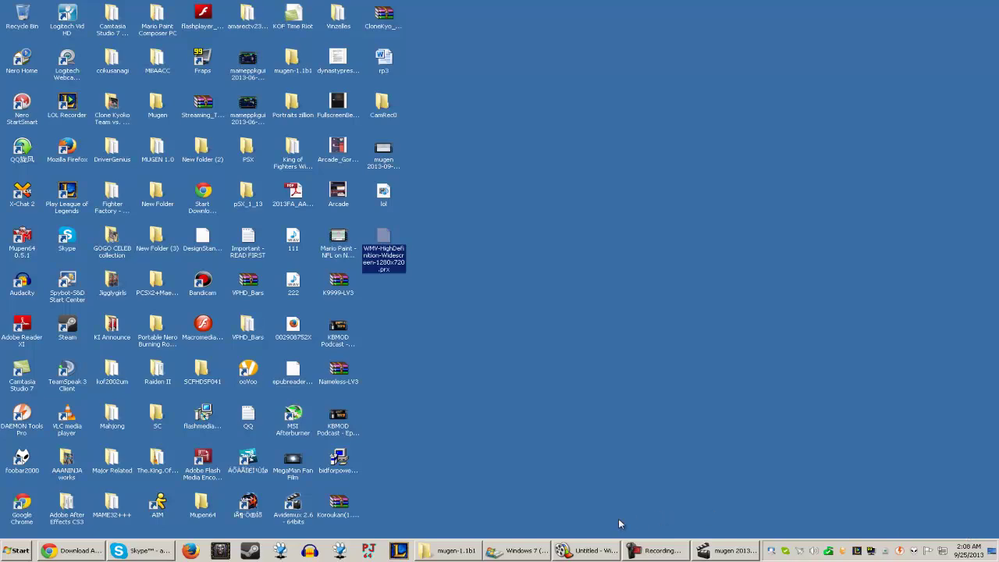
pyautogui.click(534, 551)
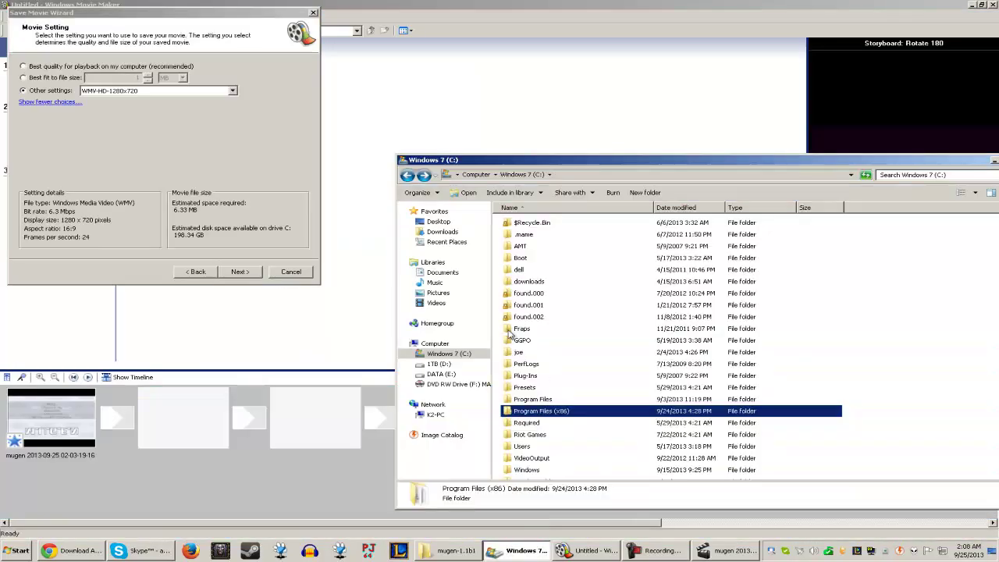
# Navigate through Program Files (x86) and Movie Maker 2.6 into the Shared folder, peeking inside Profiles.
pyautogui.doubleClick(544, 413)
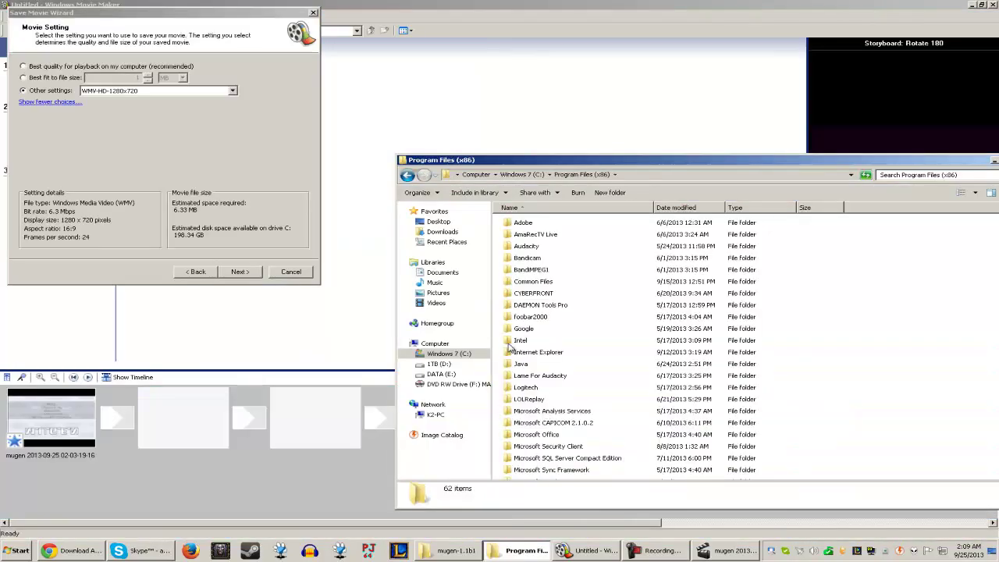
pyautogui.scroll(-2, 558, 382)
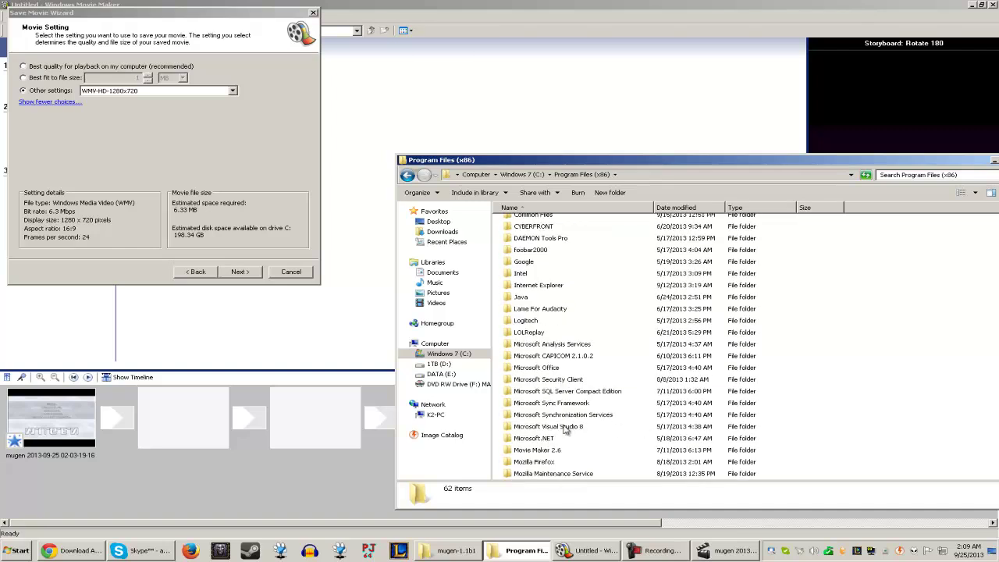
pyautogui.doubleClick(552, 449)
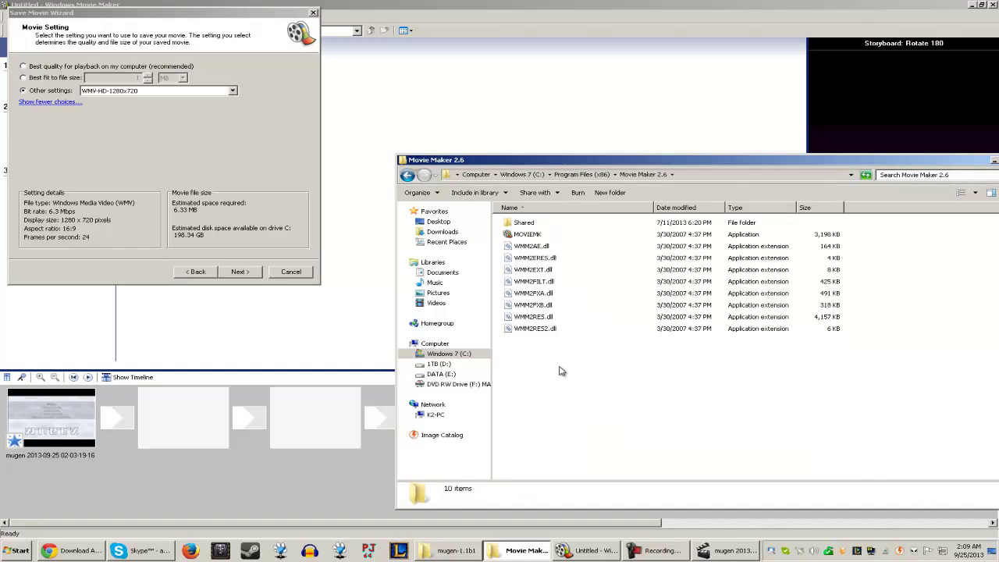
pyautogui.doubleClick(518, 222)
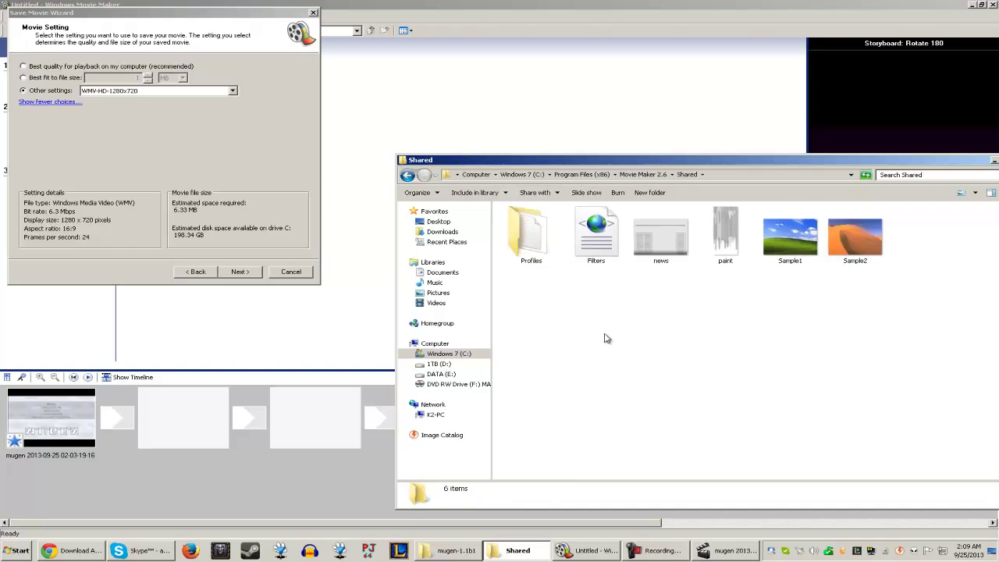
pyautogui.doubleClick(531, 234)
pyautogui.press('BackSpace')
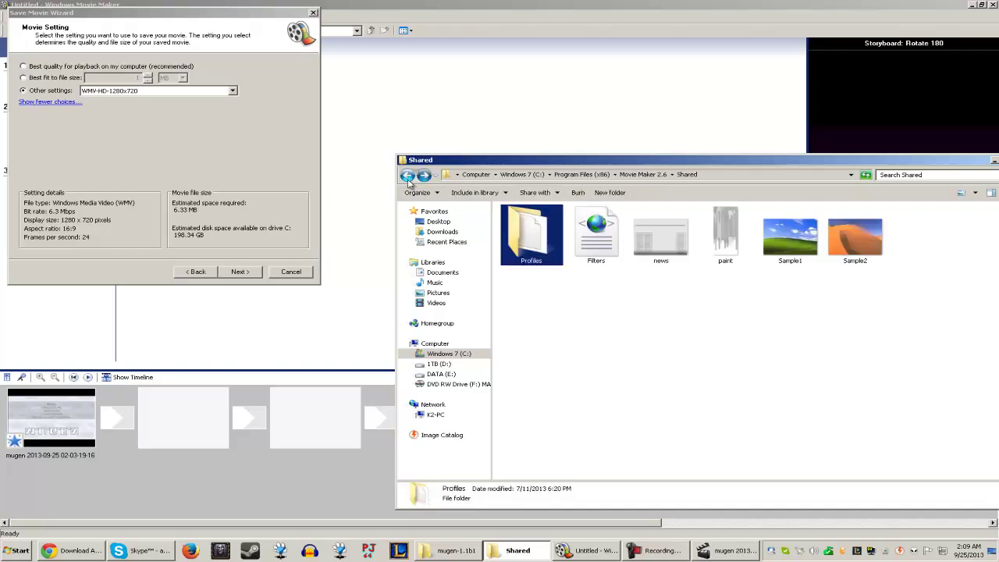
# Create a test folder named profiles2 in Shared, then permanently delete it.
pyautogui.rightClick(620, 356)
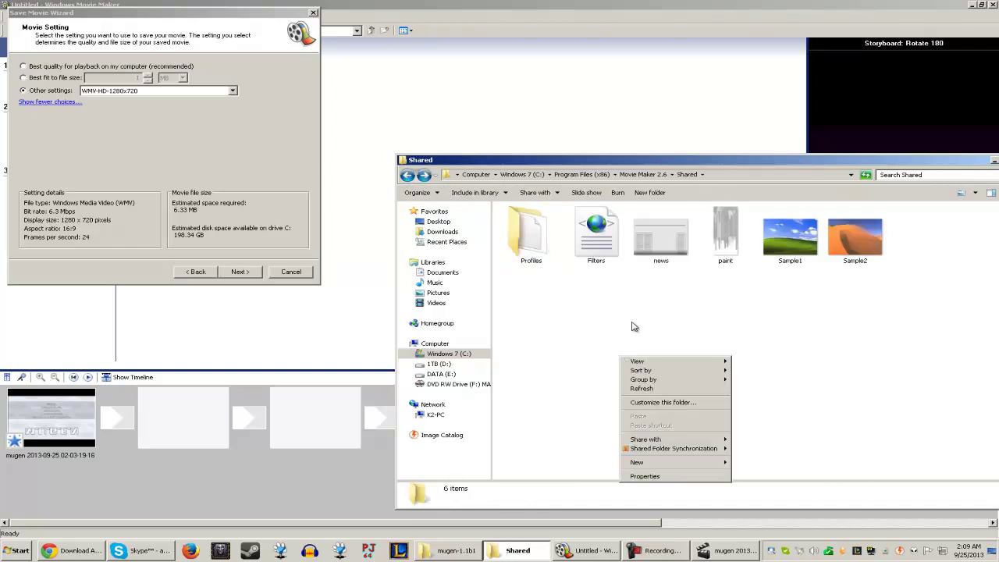
pyautogui.moveTo(704, 466)
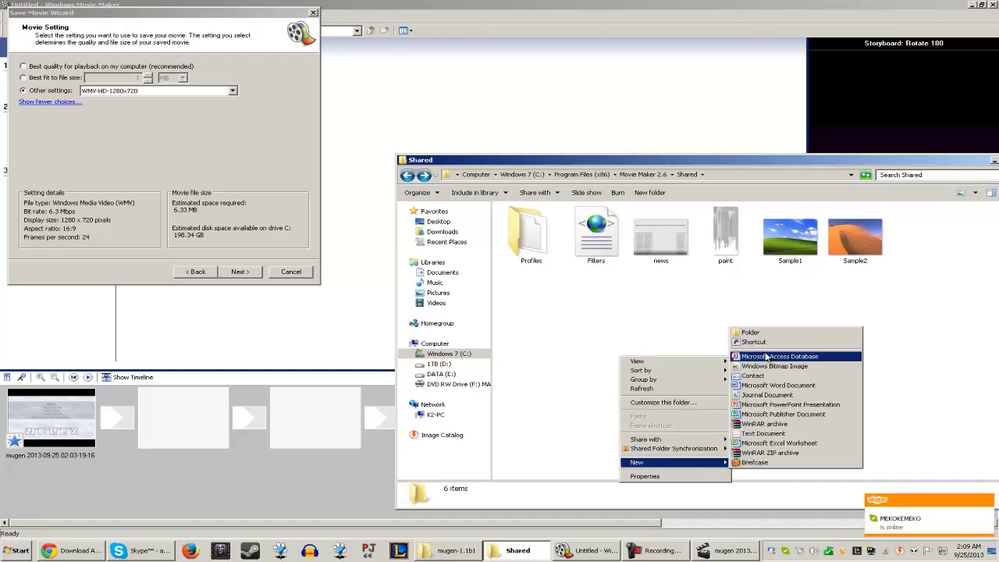
pyautogui.click(748, 331)
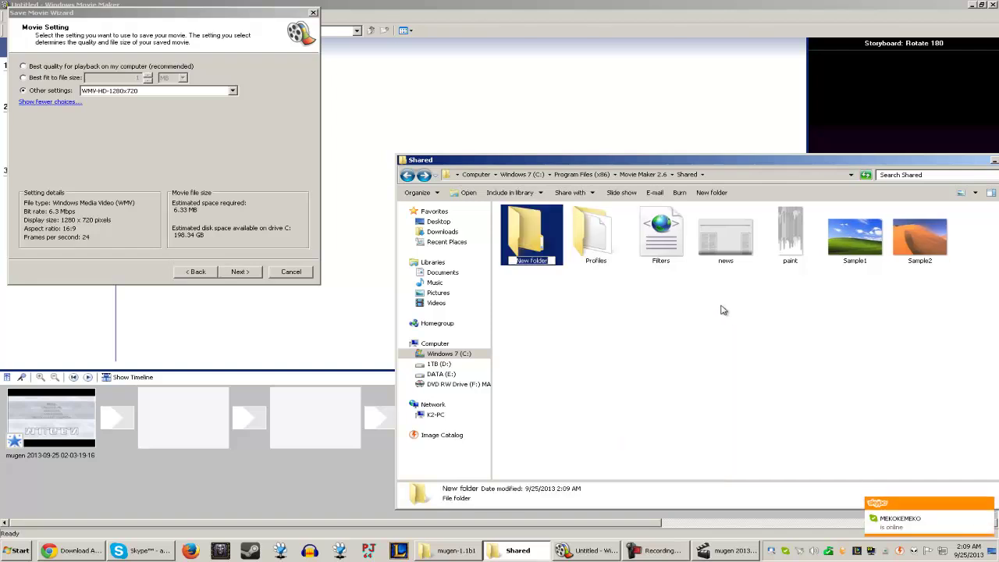
pyautogui.write('profiles2')
pyautogui.click(588, 356)
pyautogui.rightClick(589, 241)
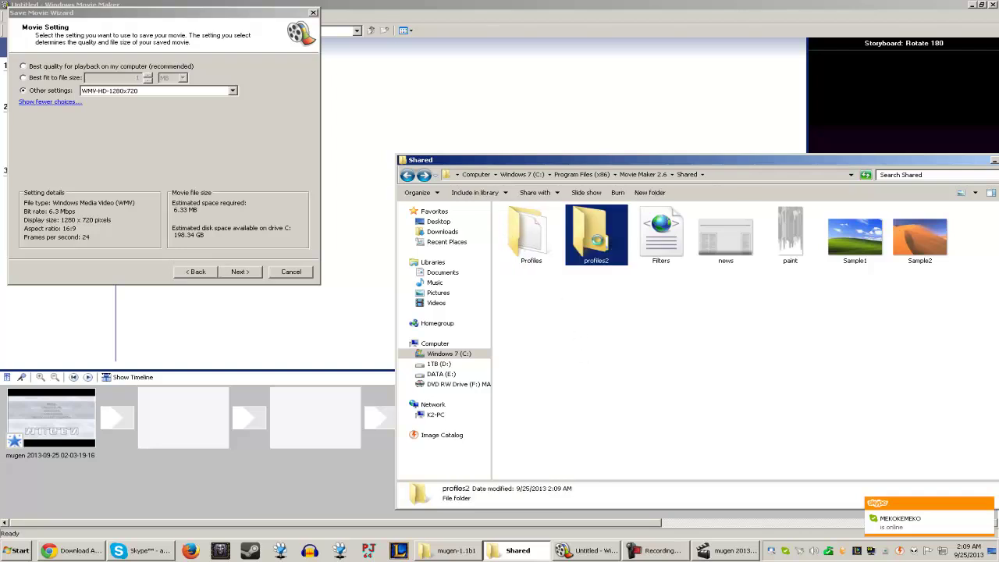
pyautogui.click(672, 437)
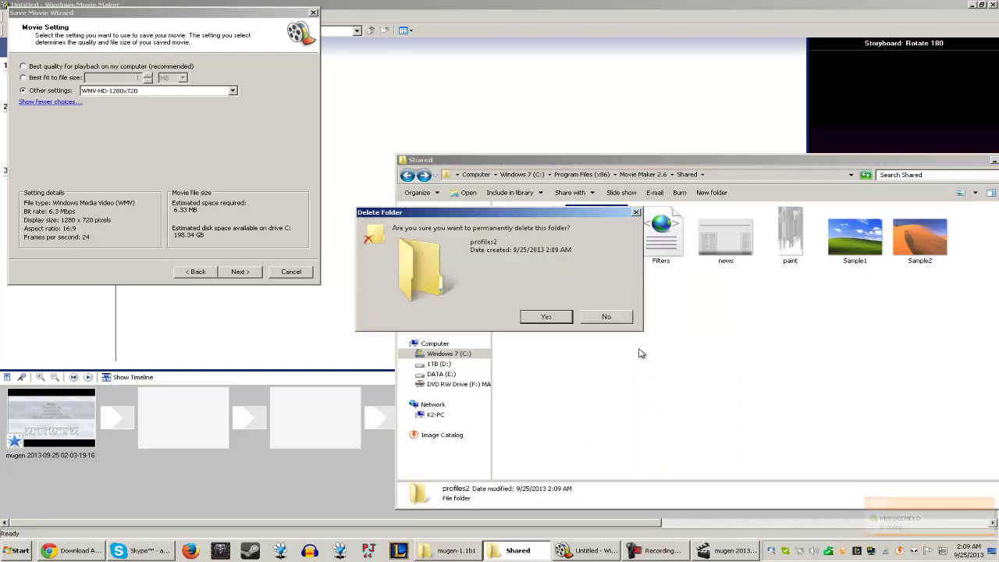
pyautogui.click(567, 316)
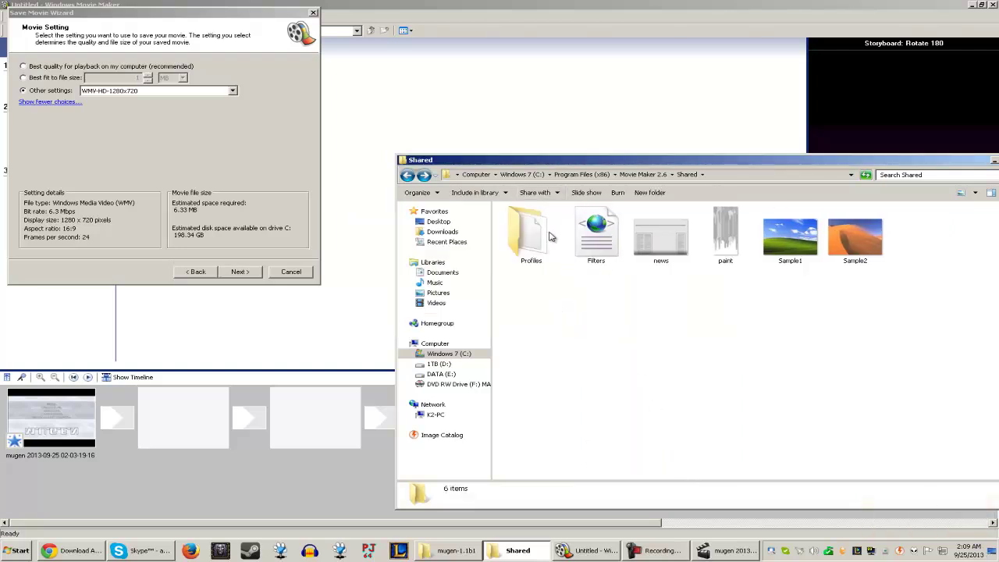
# Show the desktop, briefly restore the Shared folder window to select Profiles, then show the desktop again.
pyautogui.press('super+d')
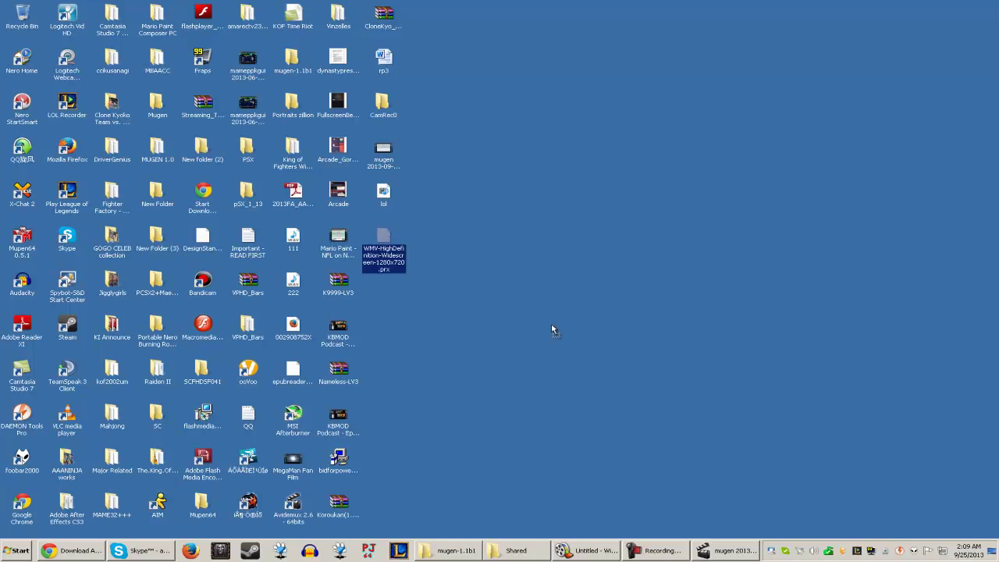
pyautogui.click(518, 551)
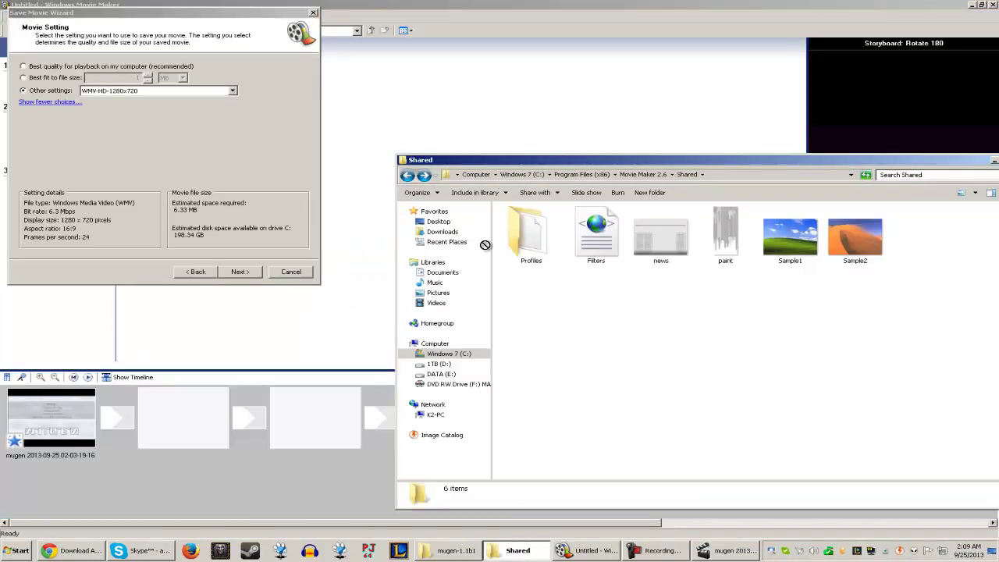
pyautogui.click(515, 246)
pyautogui.click(555, 285)
pyautogui.click(992, 555)
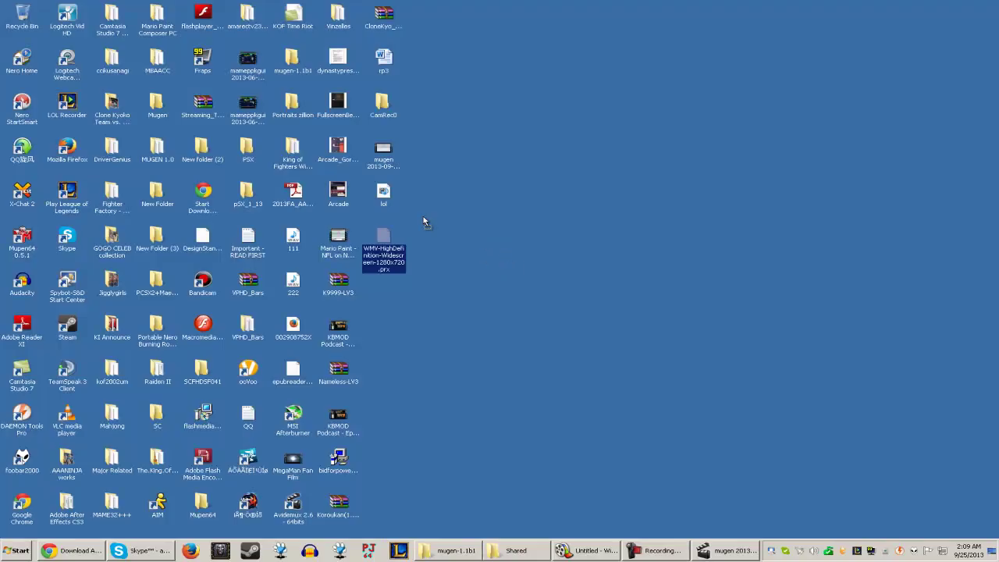
# Restore the Save Movie Wizard and render Movie with the WMV-HD-1280x720 setting.
pyautogui.click(572, 551)
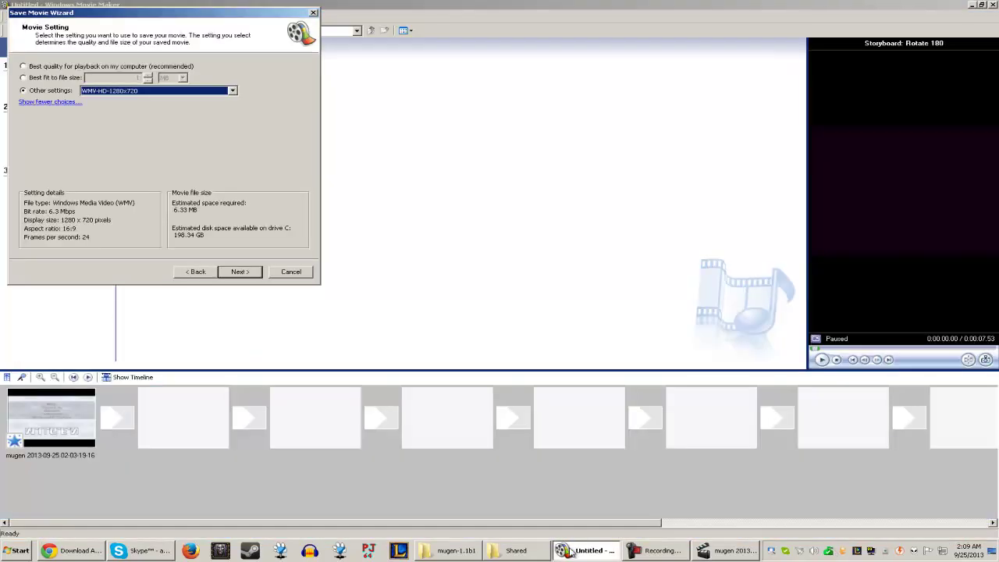
pyautogui.click(239, 273)
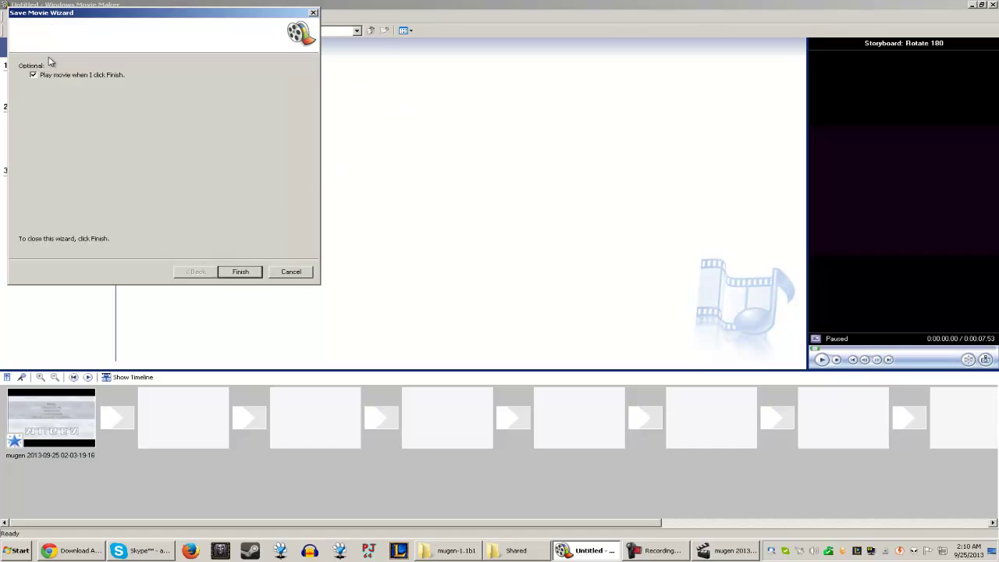
# Finish the Movie Maker save wizard without auto-playing the movie, then minimise Movie Maker.
pyautogui.click(58, 76)
pyautogui.click(242, 272)
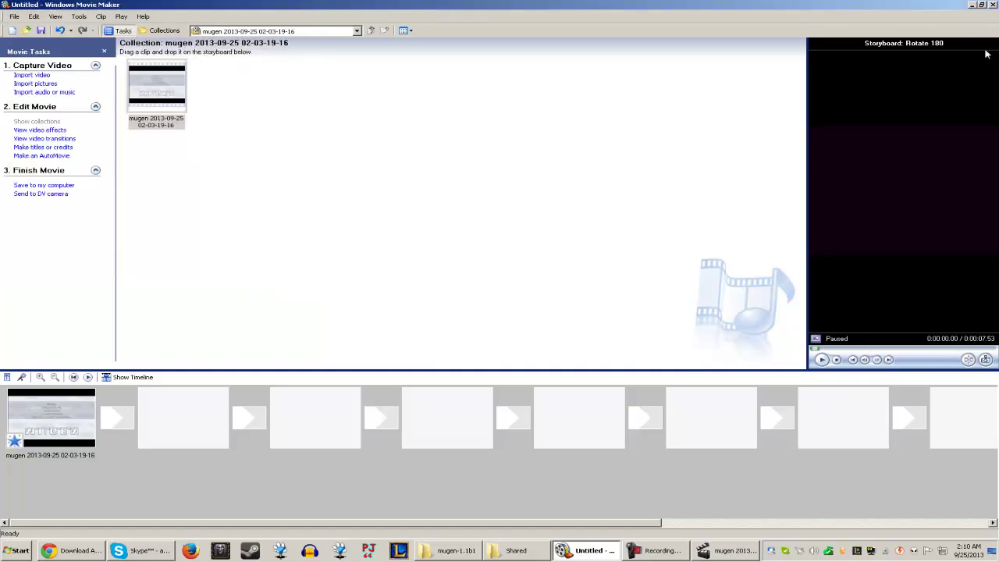
pyautogui.click(972, 6)
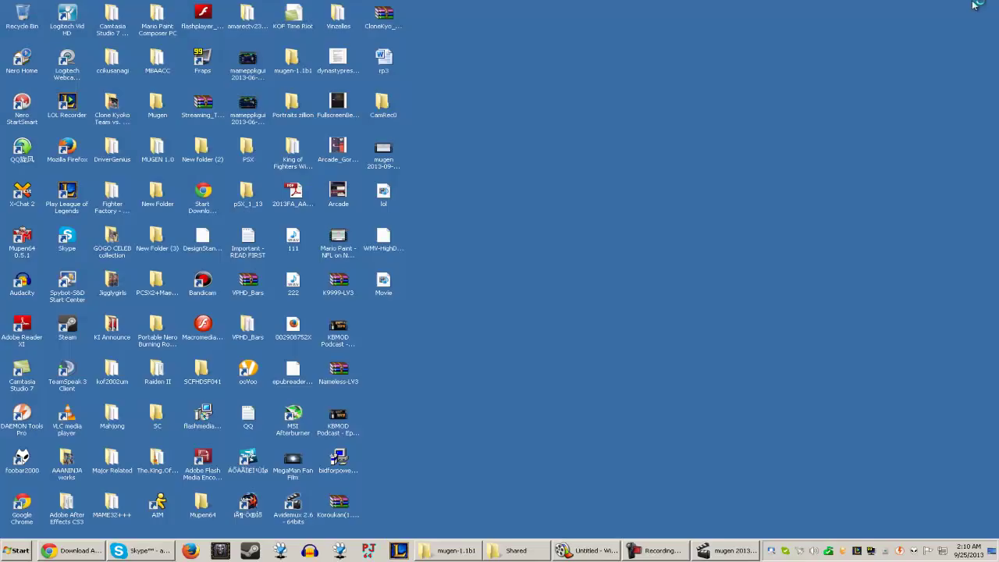
# Open Movie.wmv and lol.mp4 in separate Media Player Classic windows and pause both.
pyautogui.doubleClick(383, 283)
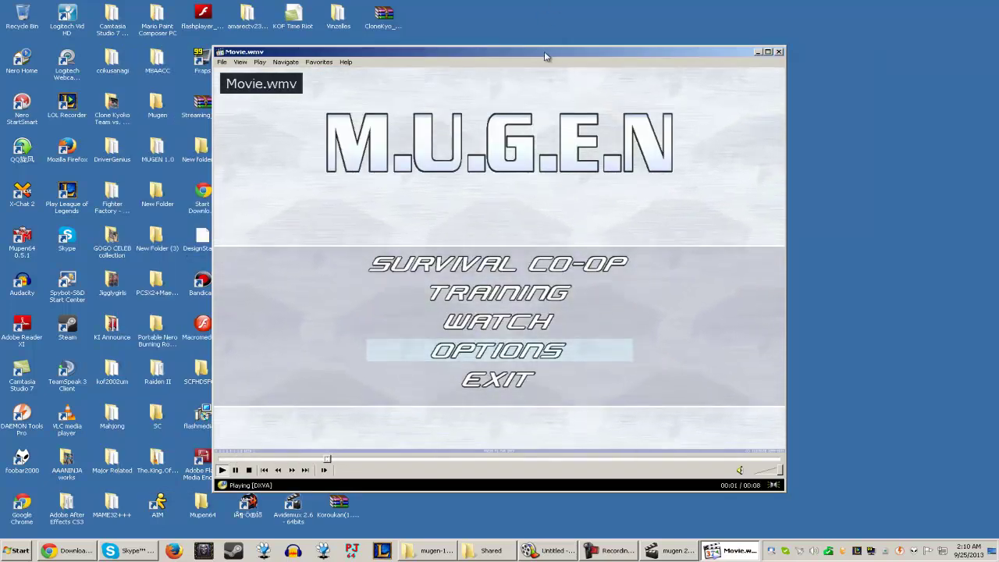
pyautogui.moveTo(546, 56); pyautogui.dragTo(750, 72)
pyautogui.doubleClick(383, 195)
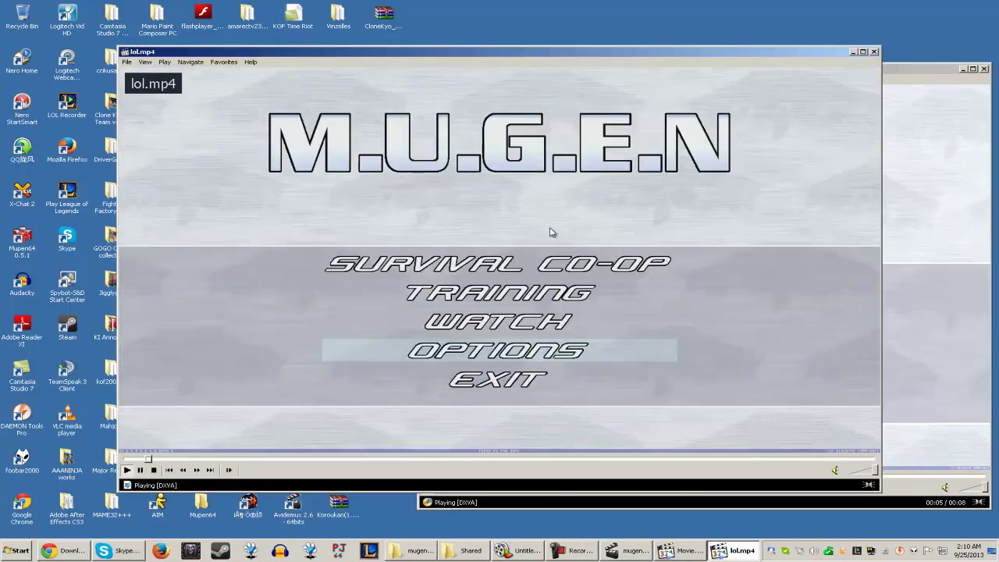
pyautogui.click(550, 232)
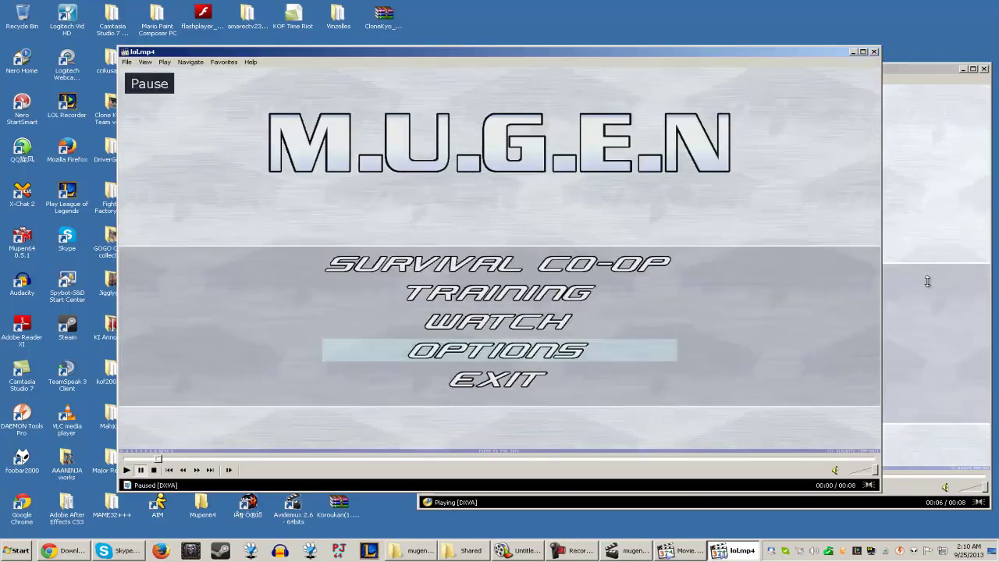
pyautogui.click(966, 188)
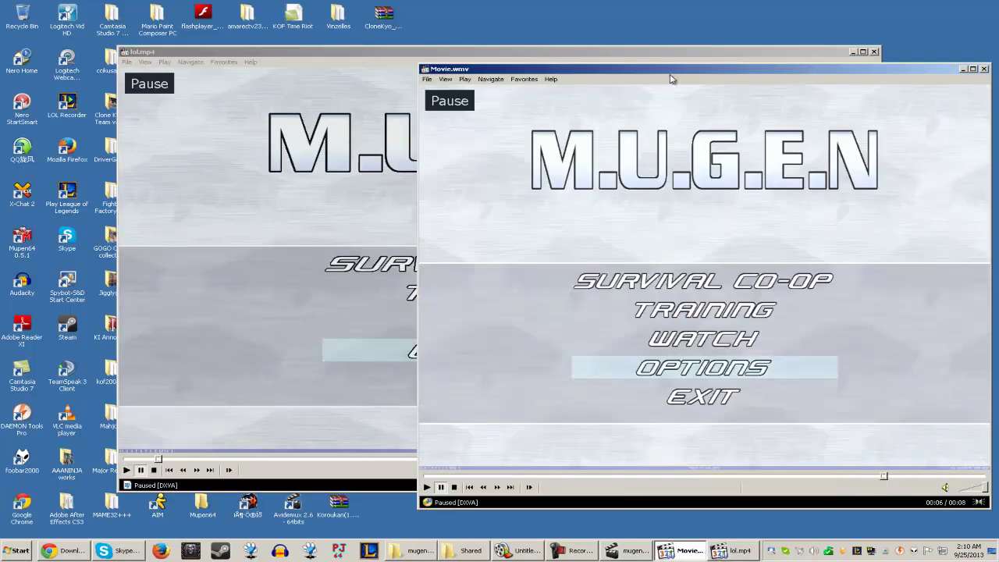
pyautogui.moveTo(671, 72); pyautogui.dragTo(446, 56)
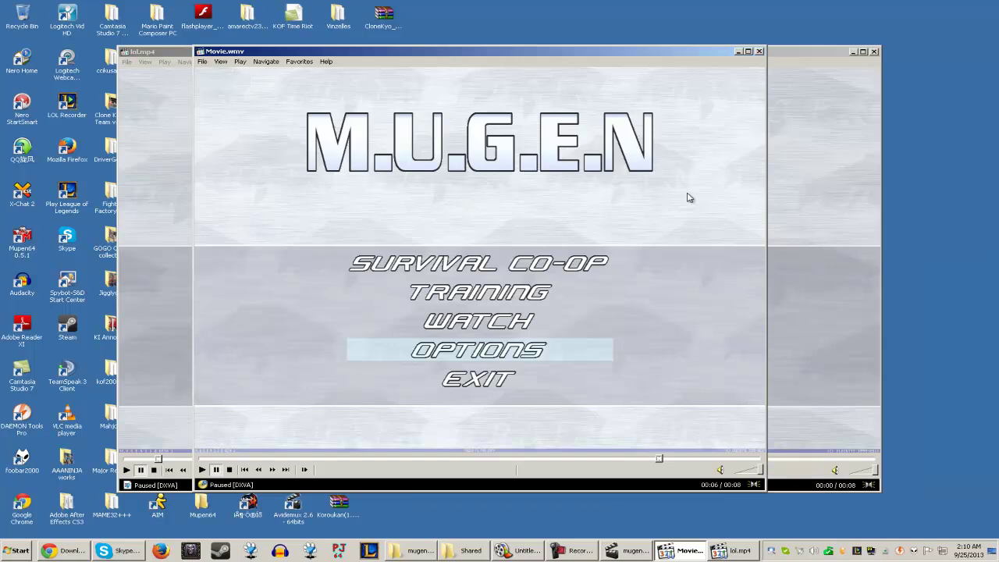
# Alternate between the lol.mp4 and Movie.wmv windows to compare the flipped and upright footage.
pyautogui.click(787, 59)
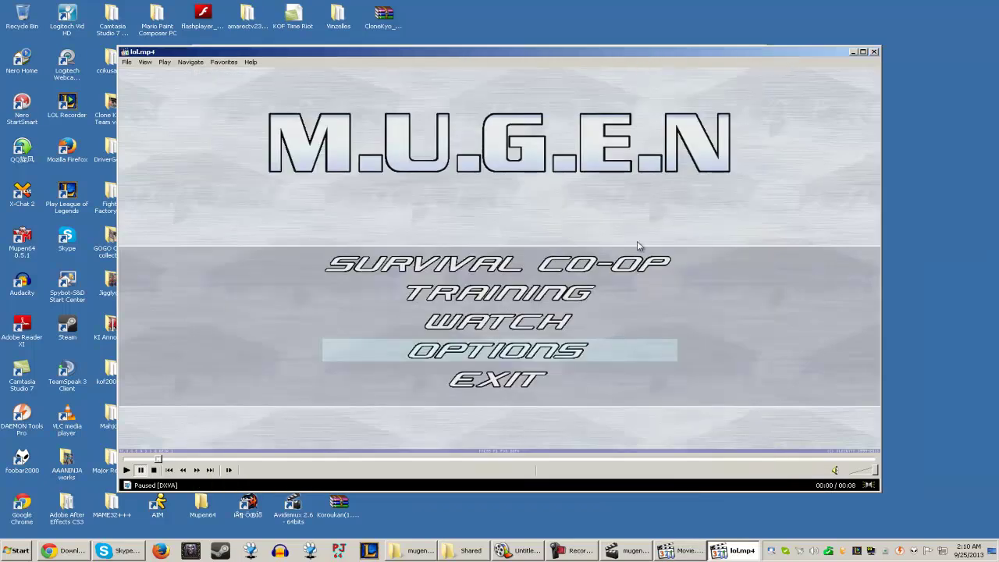
pyautogui.click(681, 552)
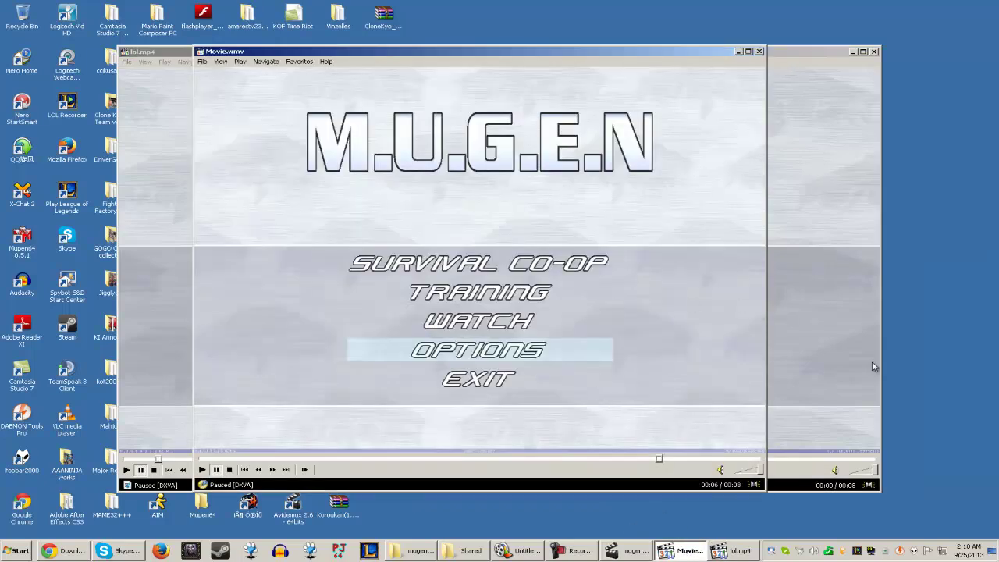
pyautogui.click(754, 551)
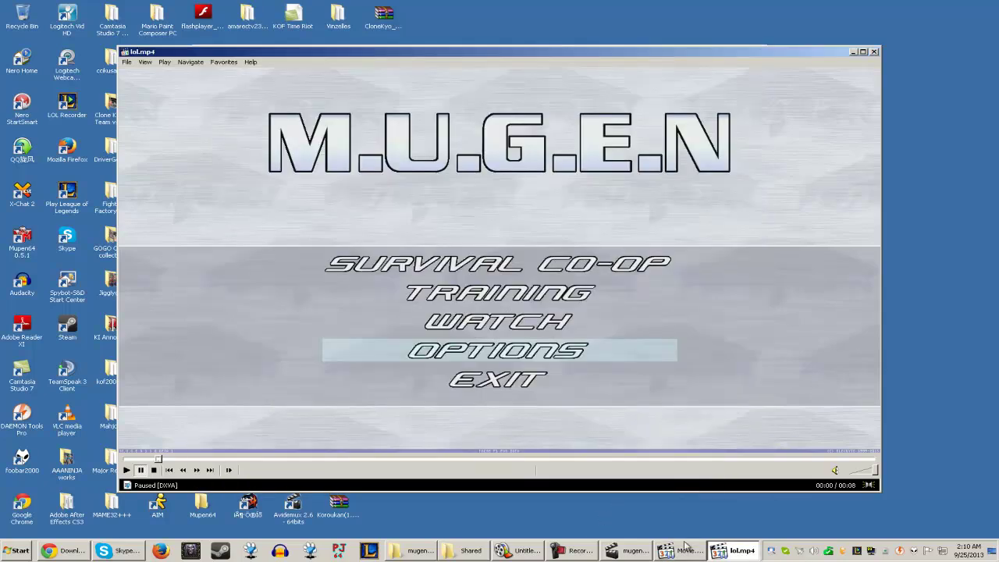
pyautogui.moveTo(665, 551)
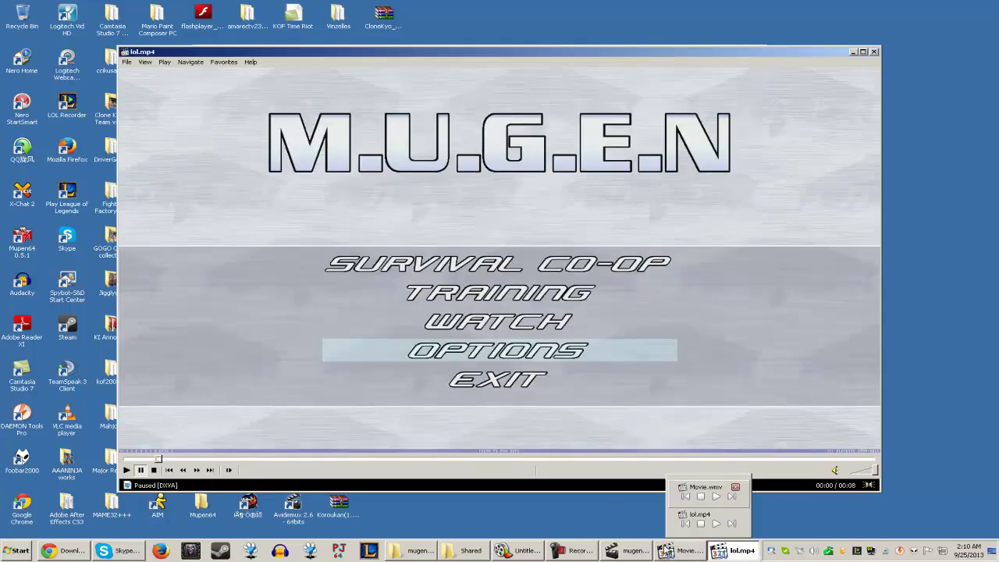
pyautogui.click(705, 488)
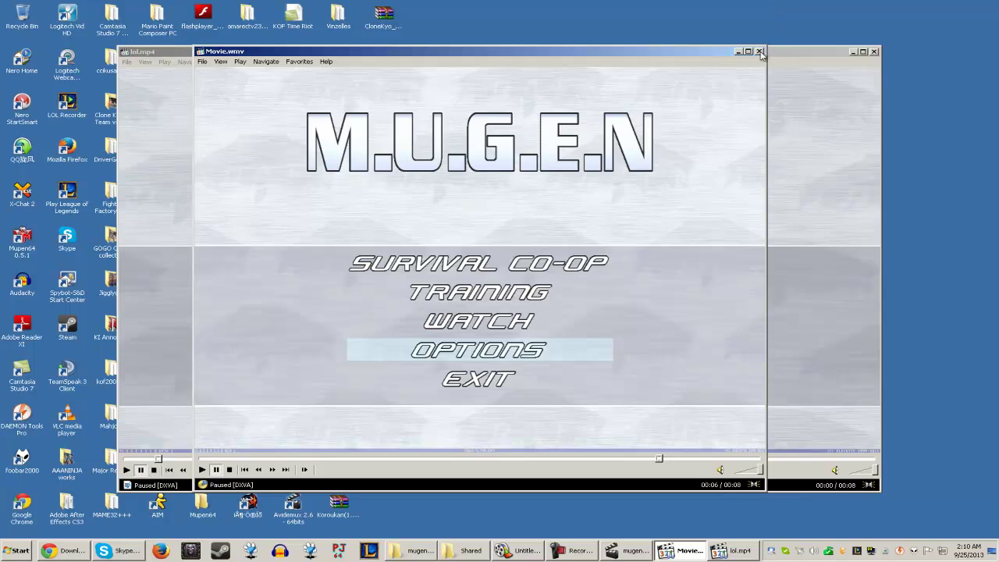
pyautogui.press('alt')
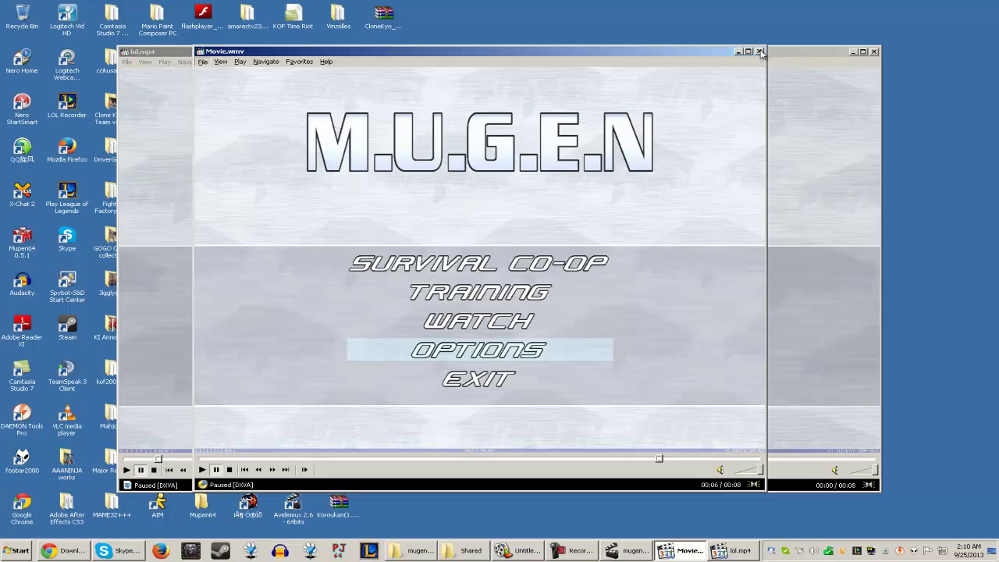